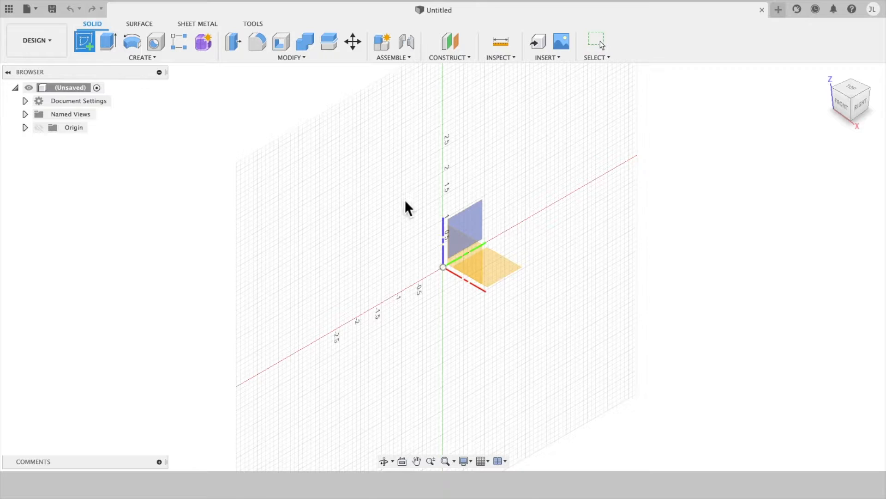
Start a sketch on the horizontal XY plane and draw a 4 in by 4 in center rectangle at the origin
click(513, 270)
click(854, 88)
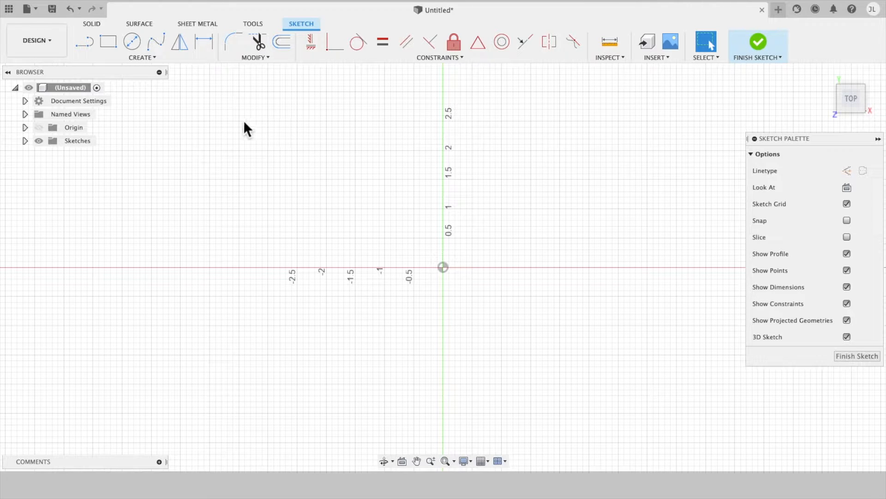
click(125, 57)
mouse_move(145, 82)
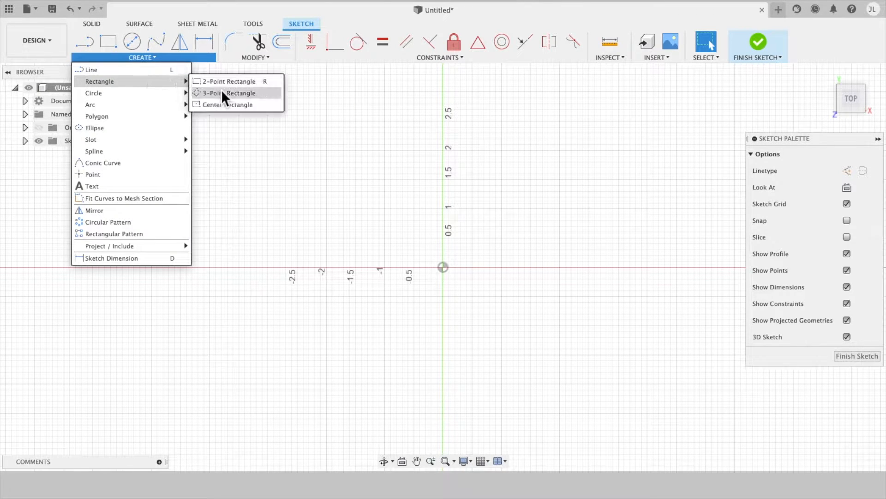
click(228, 105)
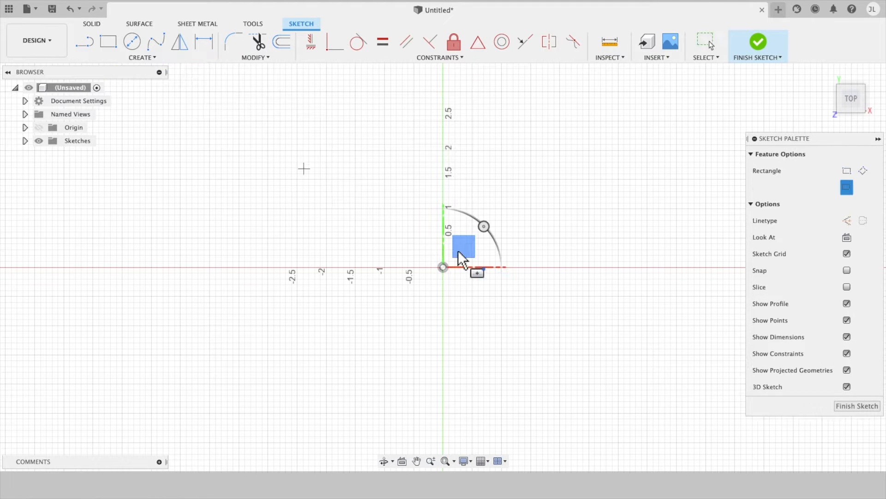
click(443, 267)
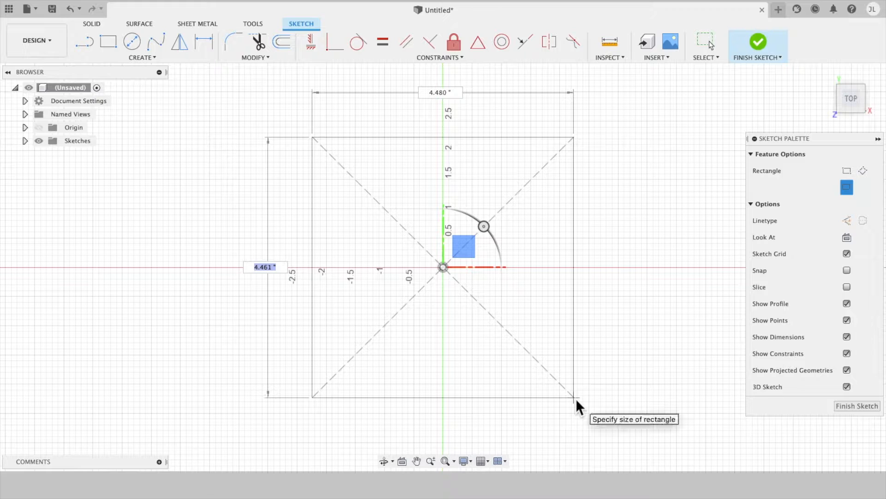
text(4)
key(Tab)
text(4)
key(Tab)
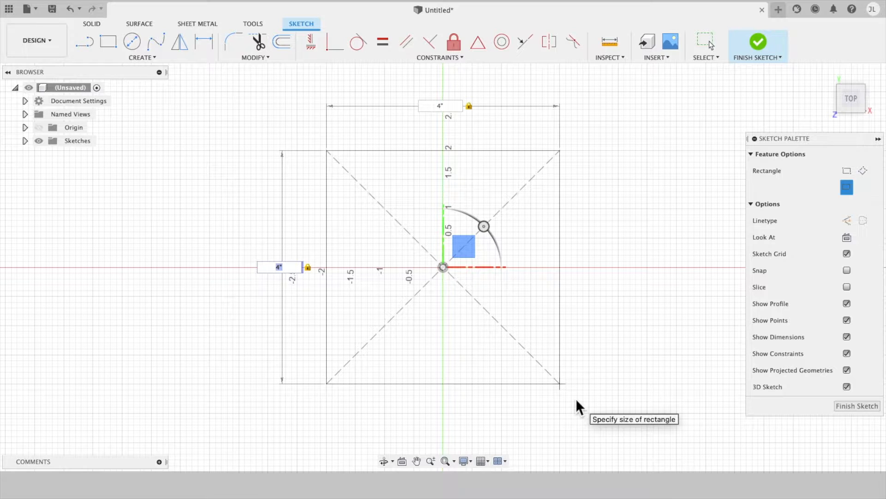
key(Return)
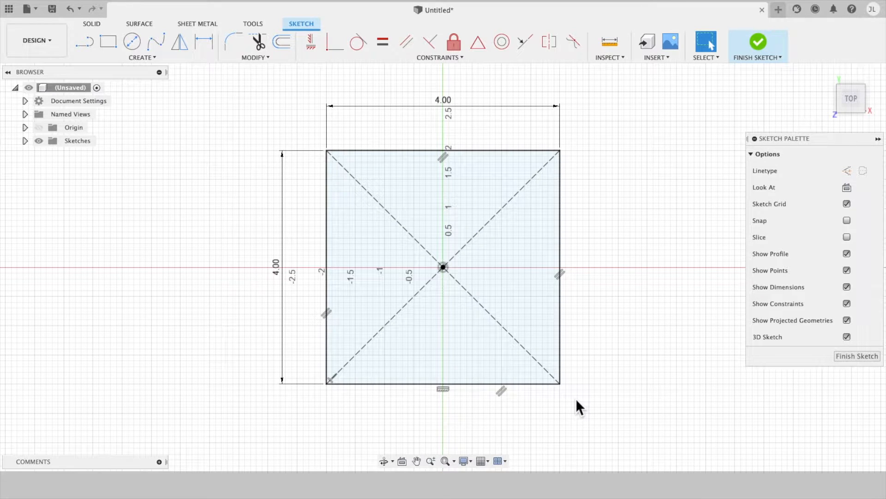
Draw a text frame inside the square, spanning from near its upper-left corner to near its lower-right corner
click(141, 59)
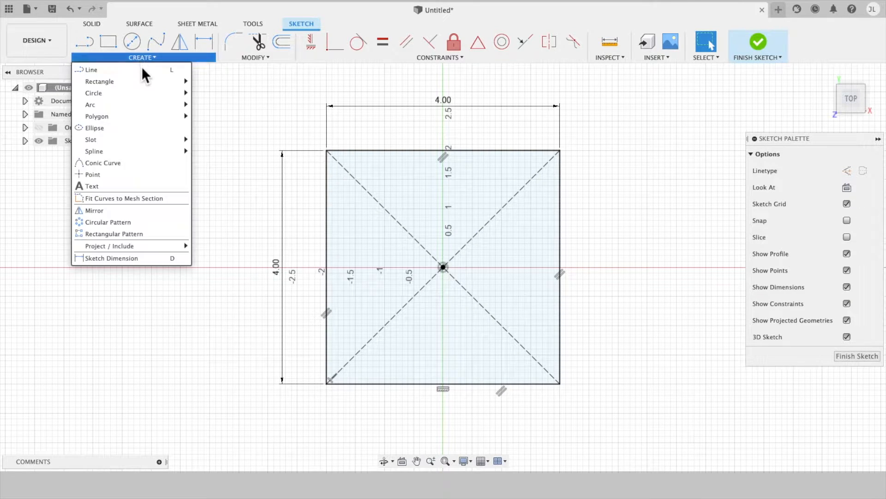
click(136, 187)
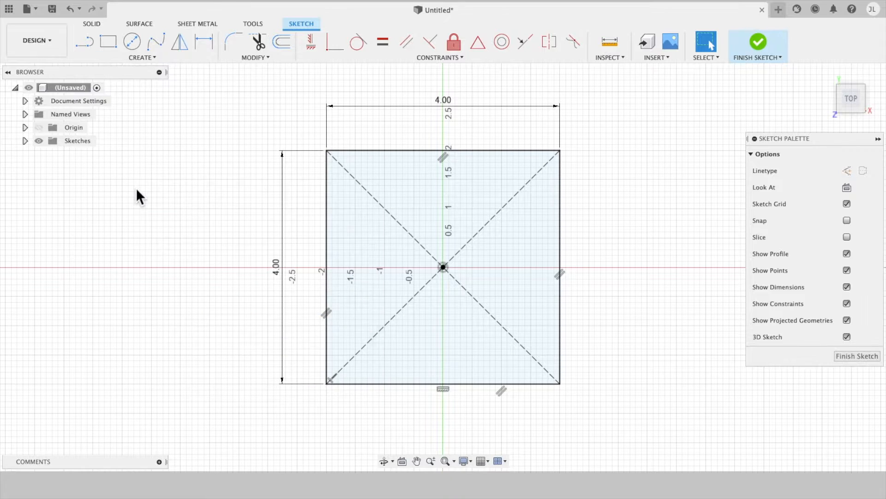
click(429, 252)
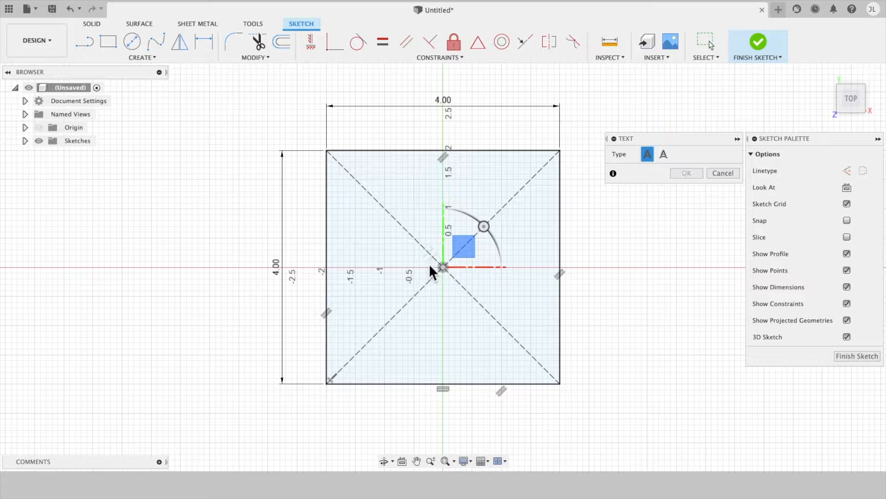
click(346, 169)
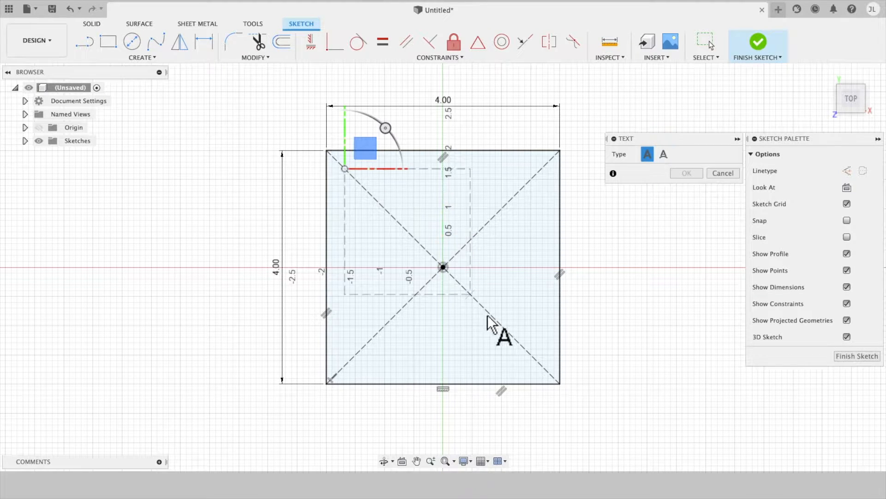
click(537, 361)
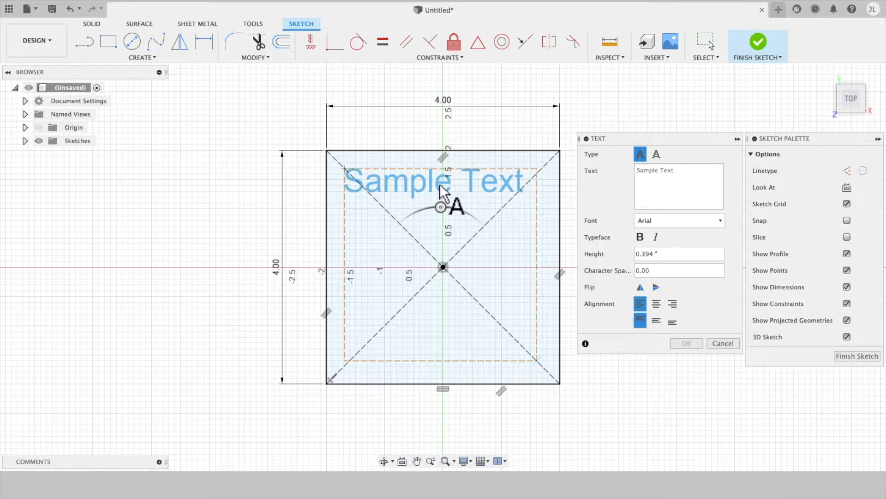
Enter JL as the sketch text and set its height to 2.5 in
click(683, 222)
click(686, 185)
text(J)
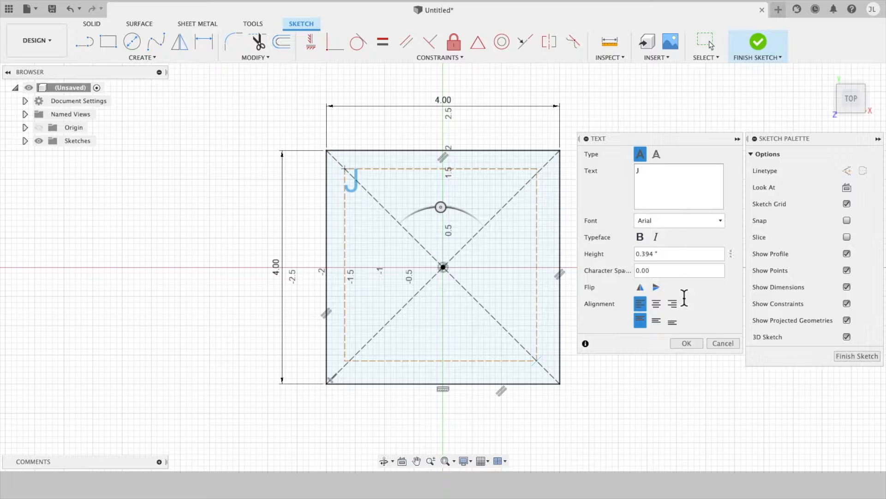
text(L)
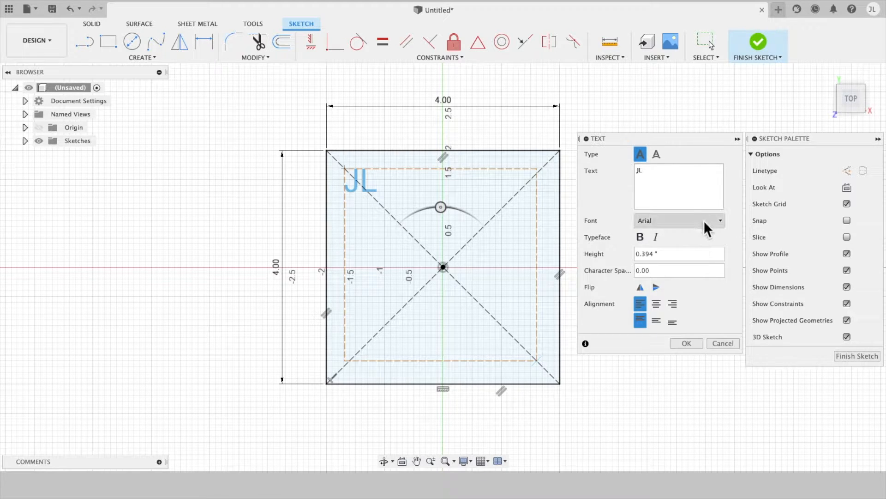
click(686, 253)
text(3)
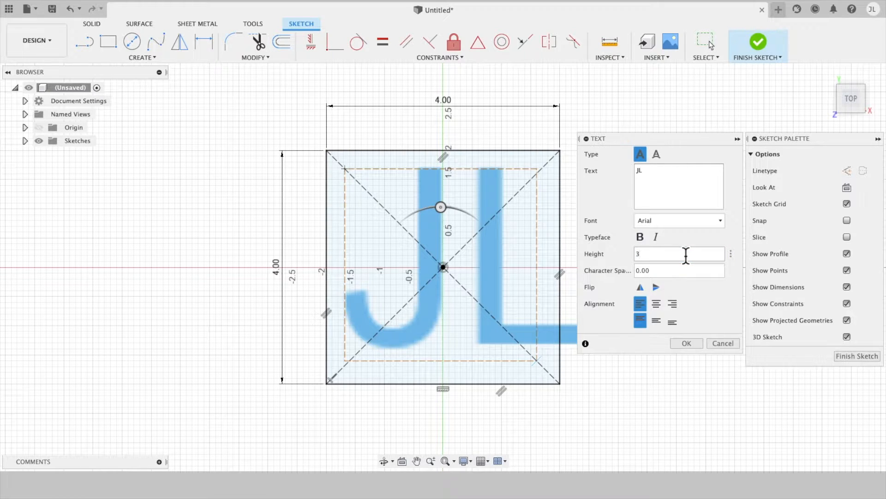
key(BackSpace)
text(2.5)
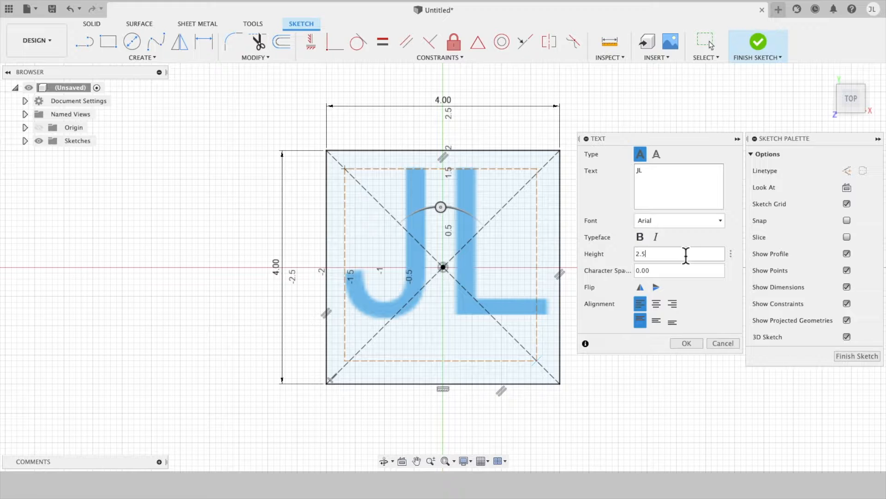
Change the JL text's font to Arial Black, set its height to 2 in, and accept the text
click(661, 221)
scroll(674, 326, down, 5)
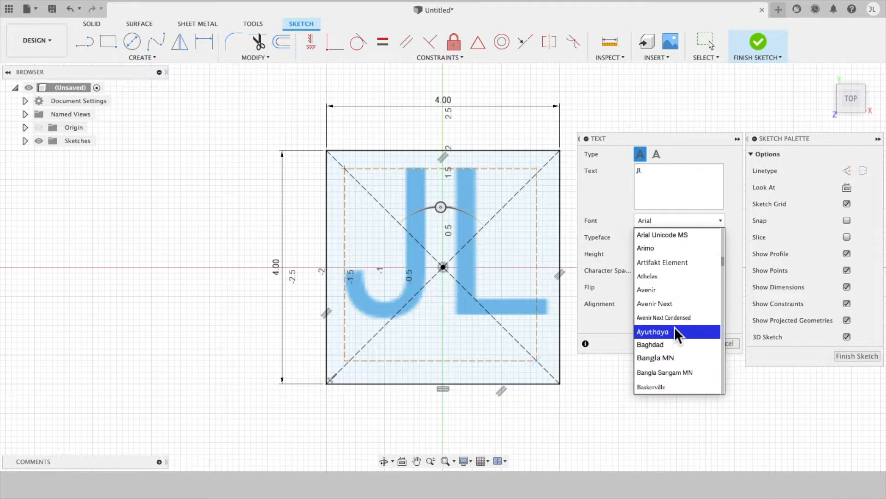
scroll(677, 328, up, 4)
click(680, 270)
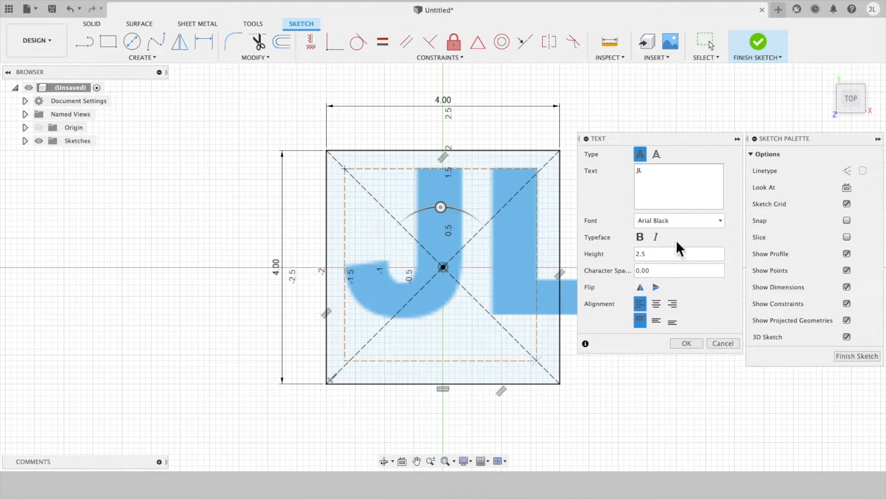
double_click(677, 254)
triple_click(677, 254)
text(2)
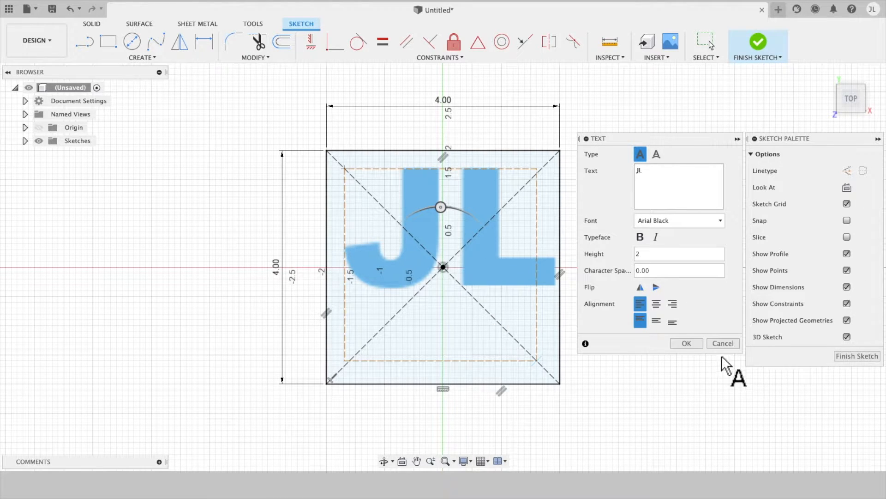
click(686, 343)
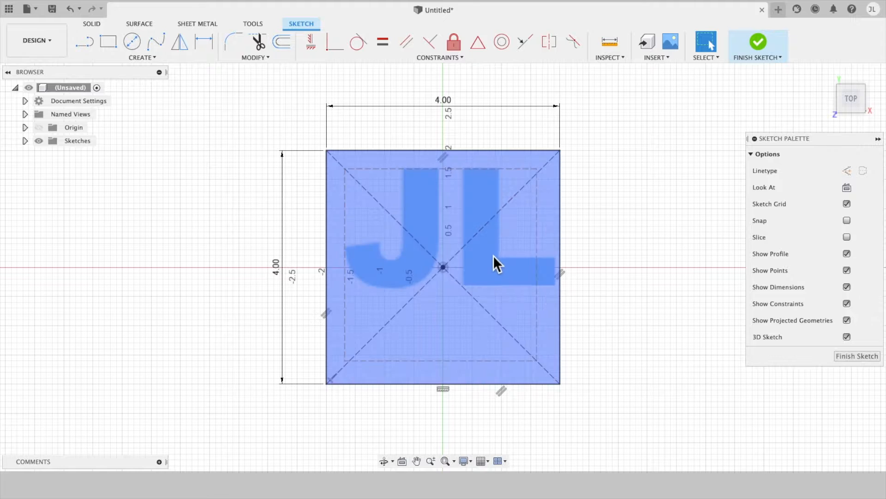
Reposition the JL text by eye so the letters sit roughly in the middle of the square
click(331, 174)
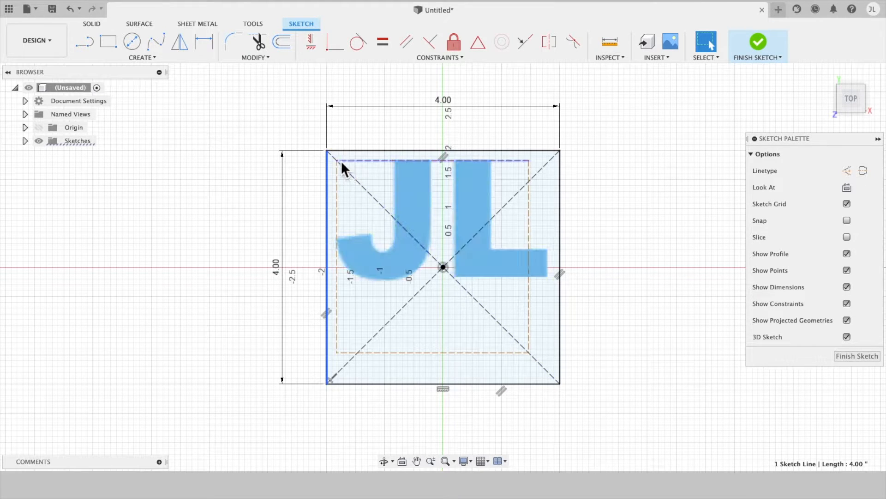
click(338, 163)
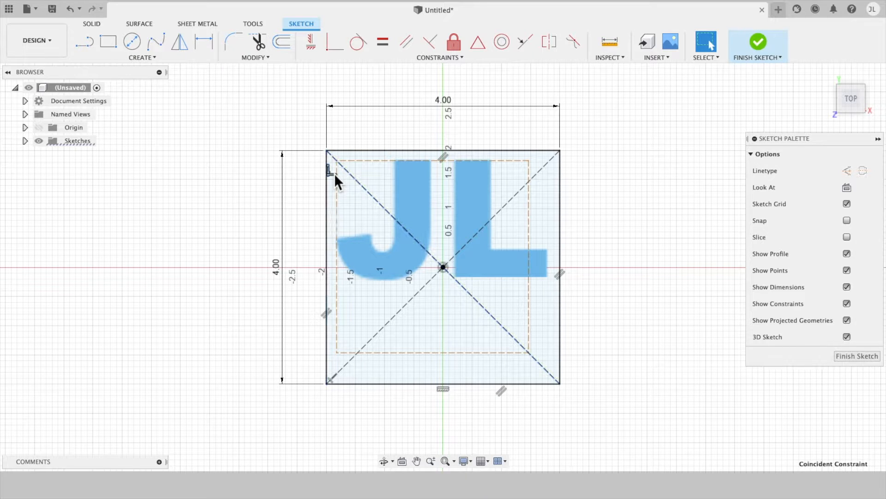
click(338, 161)
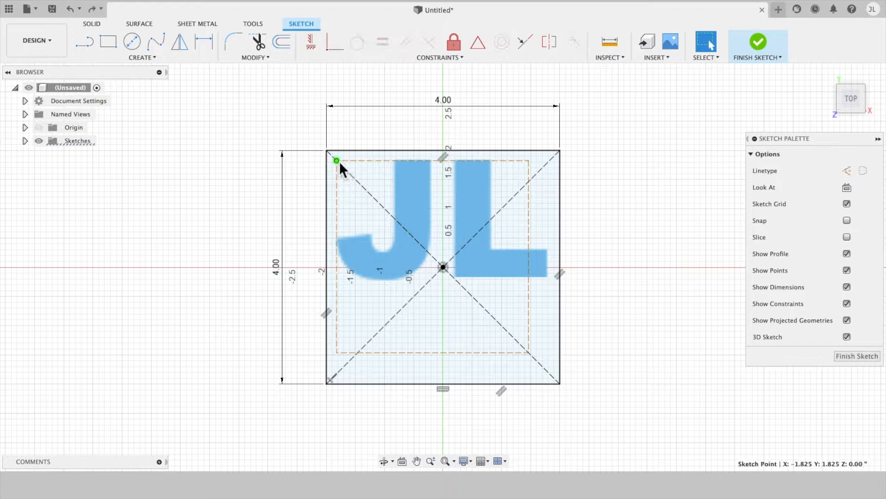
click(529, 354)
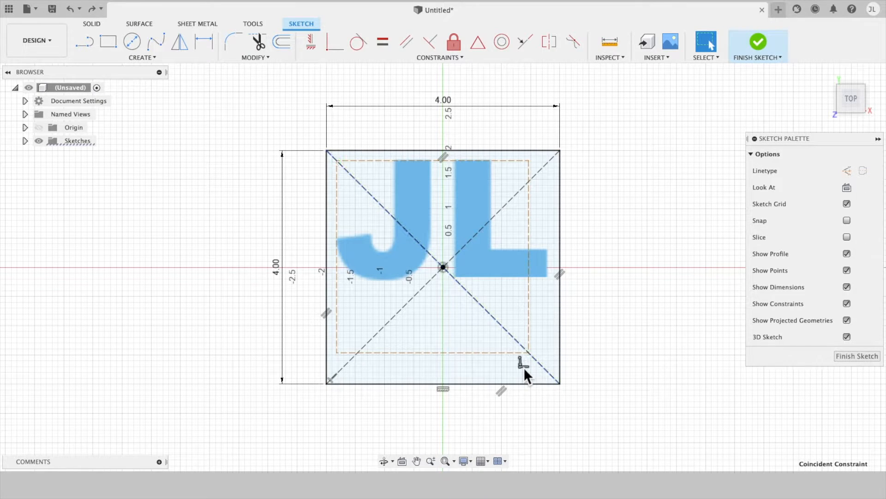
key(Escape)
click(481, 263)
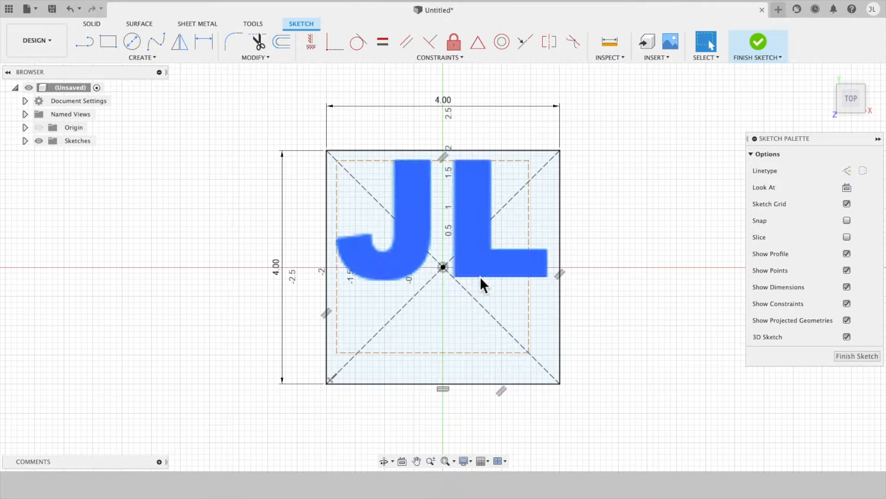
drag(482, 290, 480, 298)
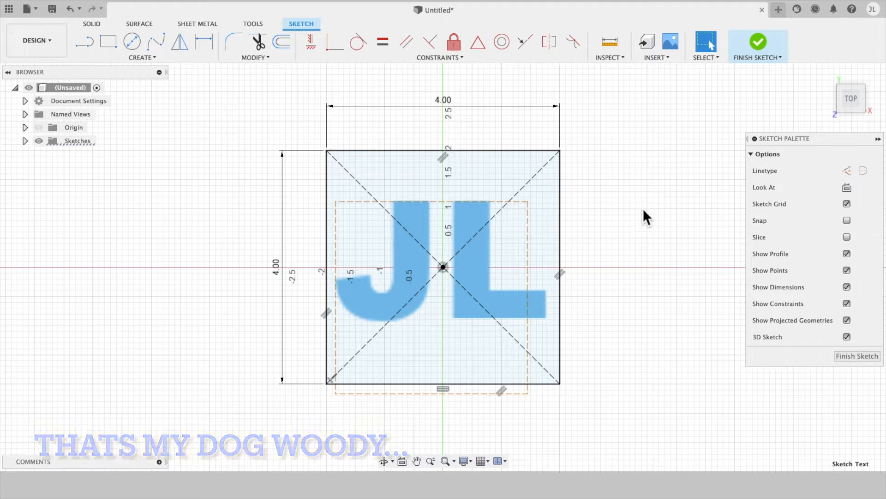
Finish the sketch and extrude the square together with the JL text 0.30 in downward as a new body
click(758, 42)
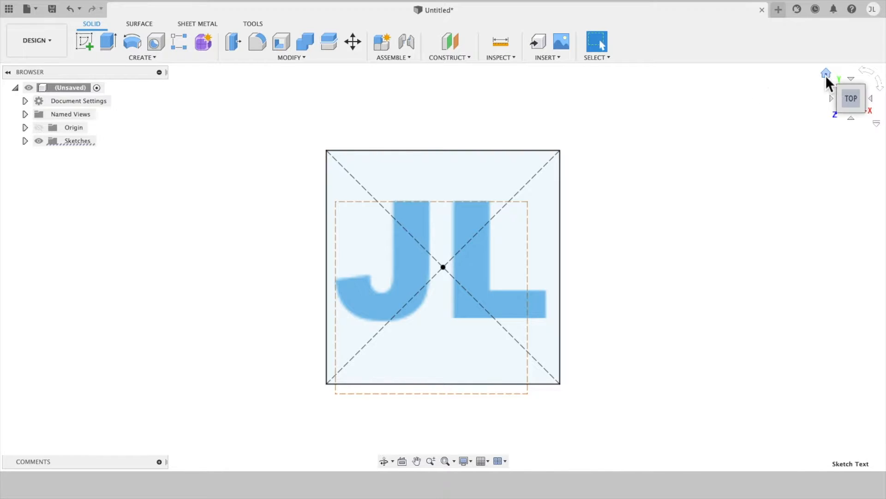
click(826, 74)
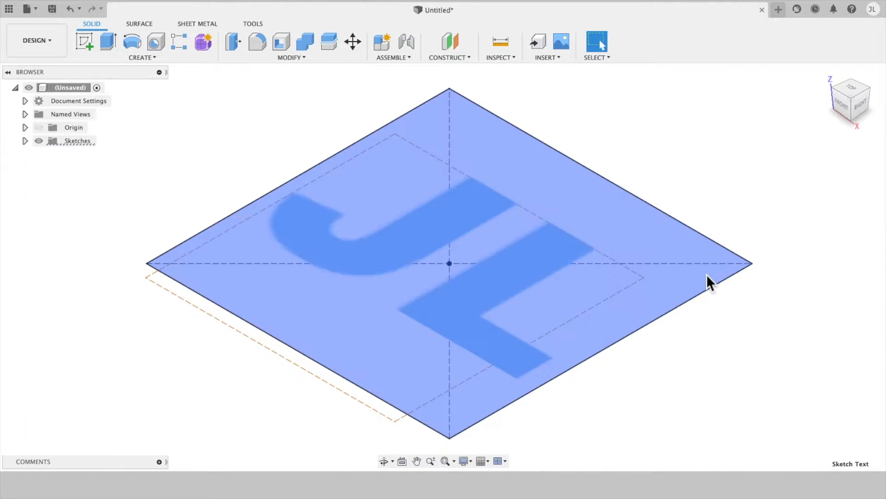
click(242, 59)
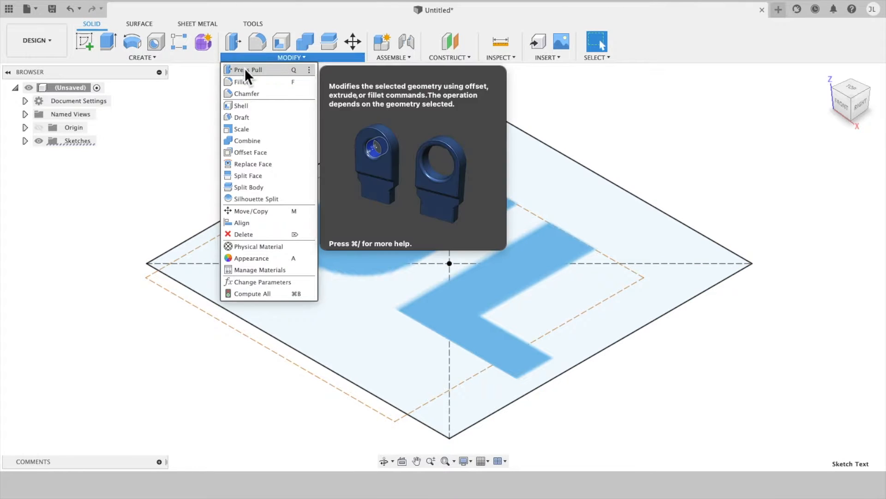
click(244, 68)
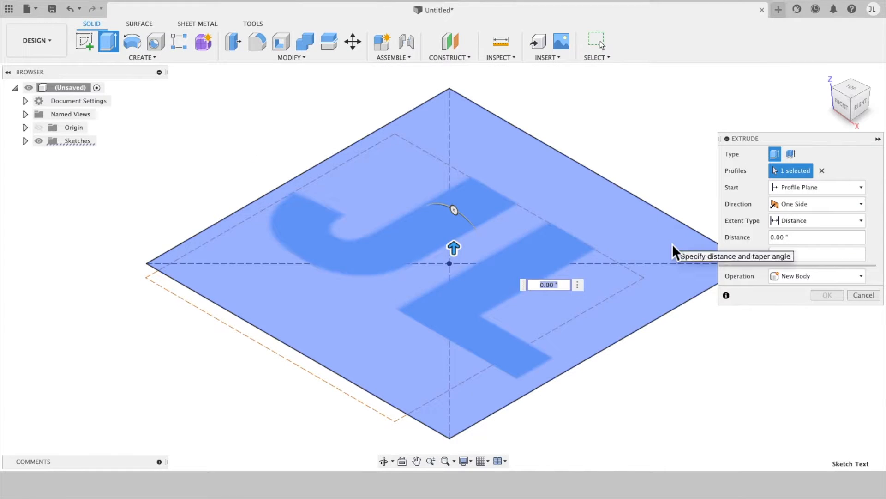
click(670, 244)
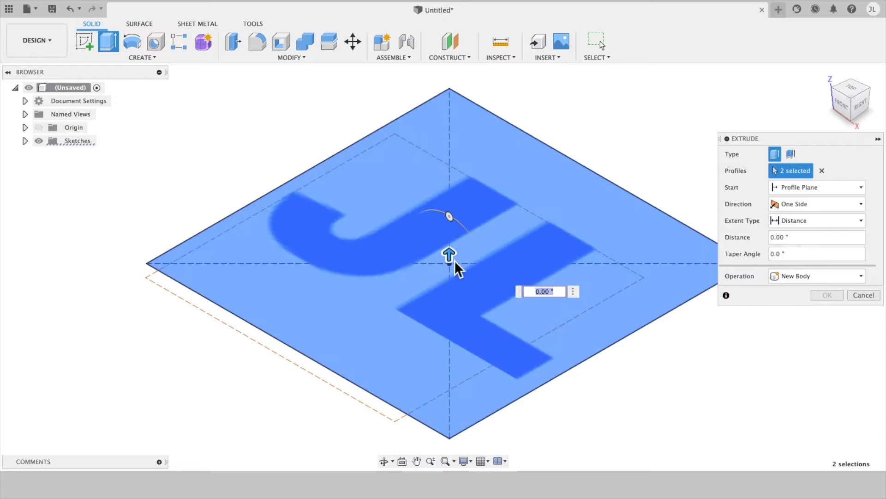
mouse_move(453, 270)
mouse_down()
mouse_move(451, 286)
mouse_move(448, 280)
mouse_up()
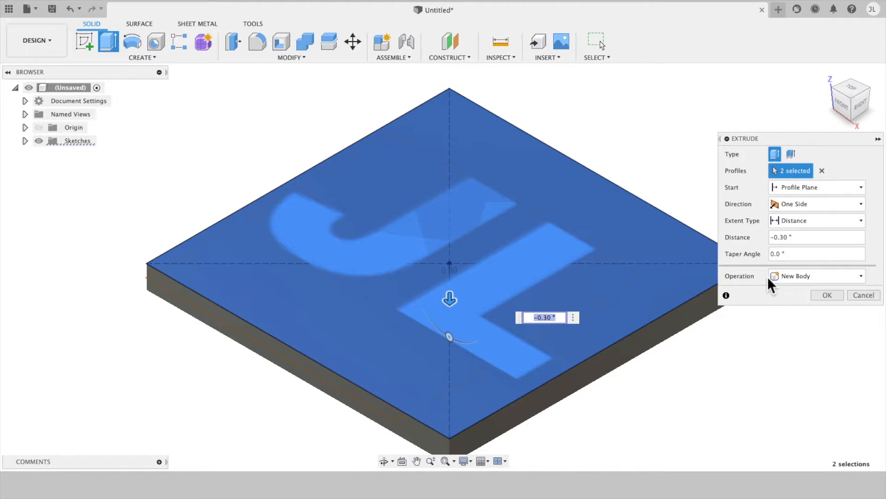
click(828, 295)
Redisplay Sketch1, cut its JL text 0.20 in down into the top of the plate, and hide the sketch again
click(25, 154)
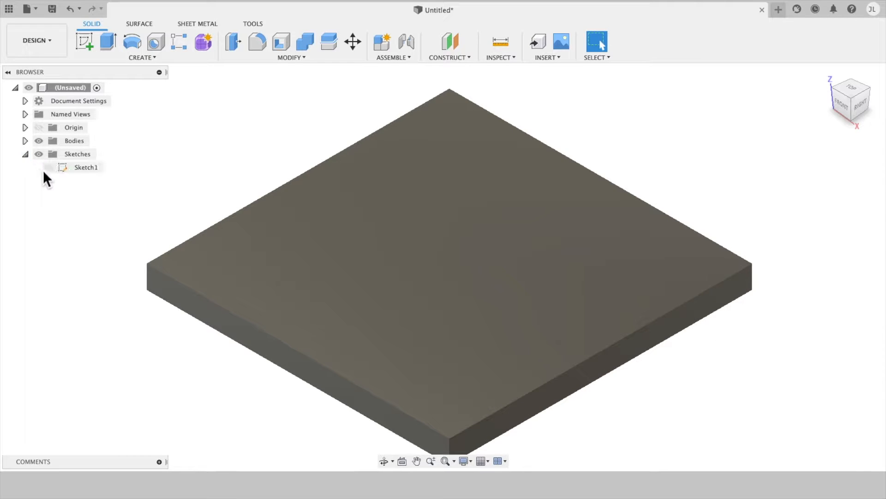
click(48, 168)
click(408, 249)
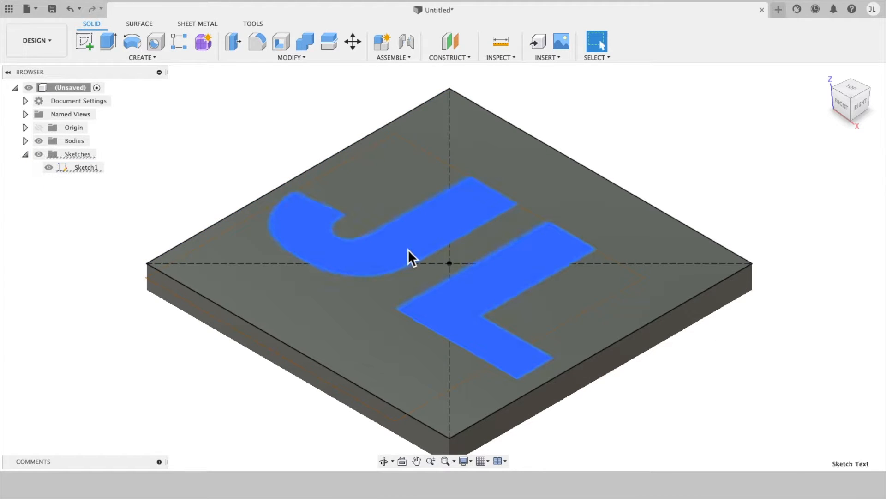
click(239, 45)
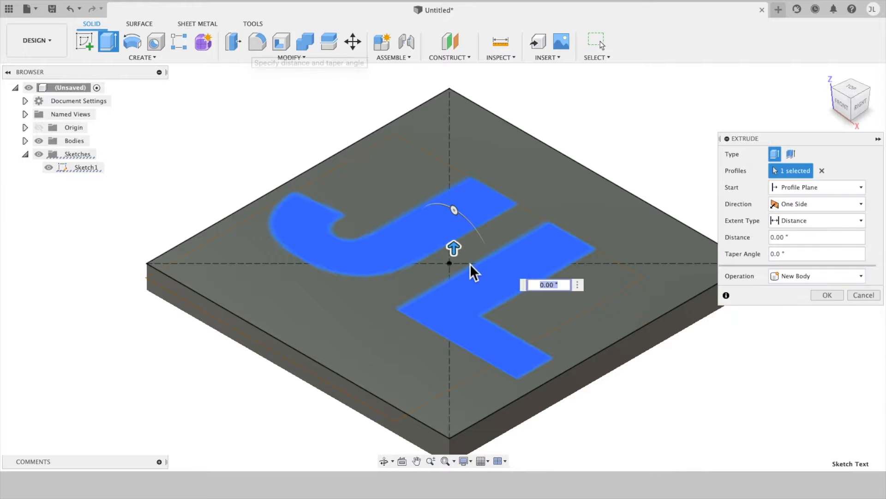
drag(463, 256, 464, 262)
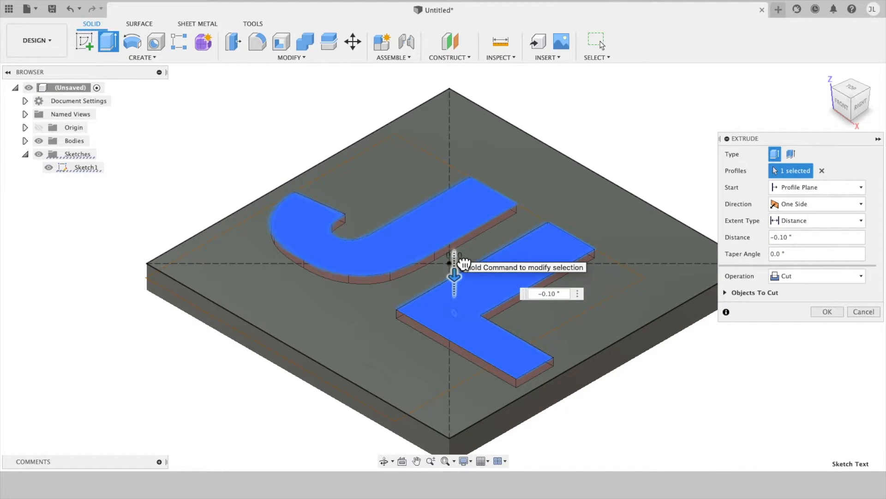
drag(463, 264, 457, 262)
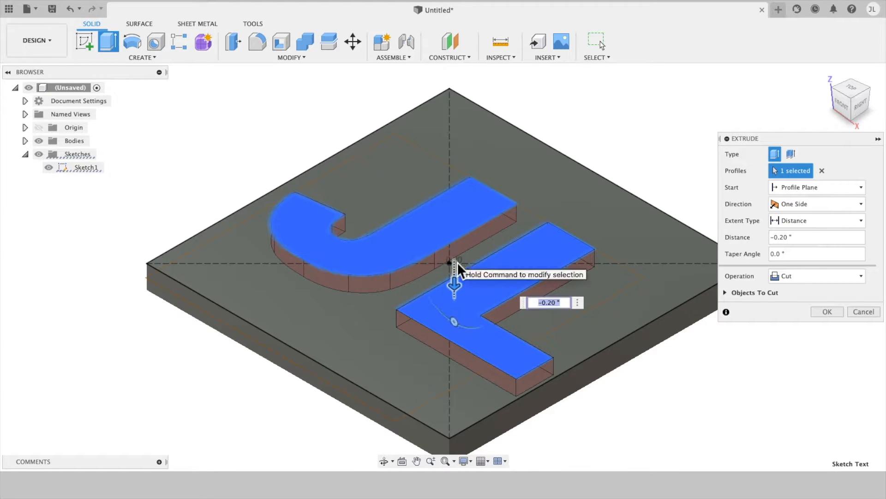
click(831, 311)
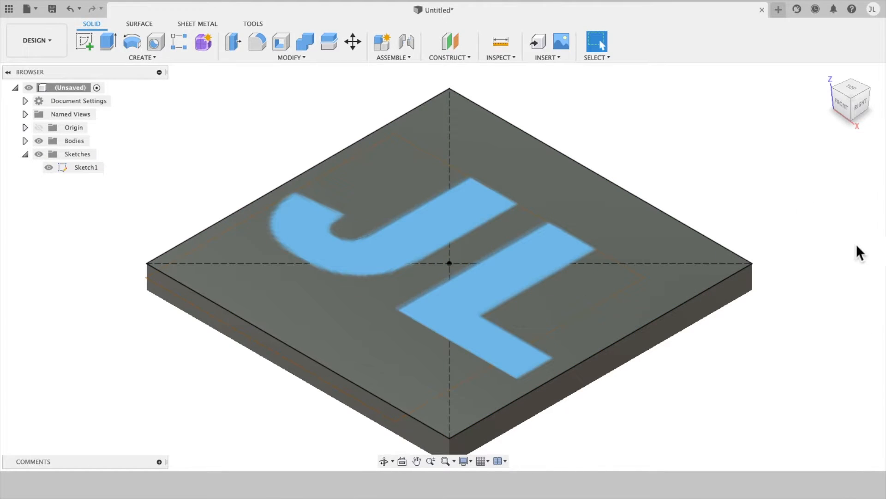
click(49, 168)
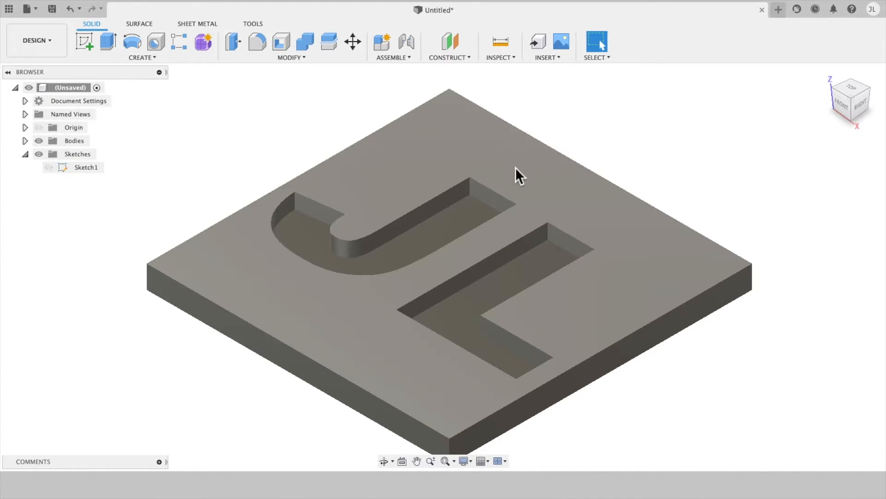
Switch from the Design workspace to the Manufacture workspace
mouse_move(851, 119)
mouse_down()
mouse_move(883, 107)
mouse_move(885, 78)
mouse_move(885, 138)
mouse_move(868, 130)
mouse_move(858, 94)
mouse_move(858, 120)
mouse_move(869, 117)
mouse_up()
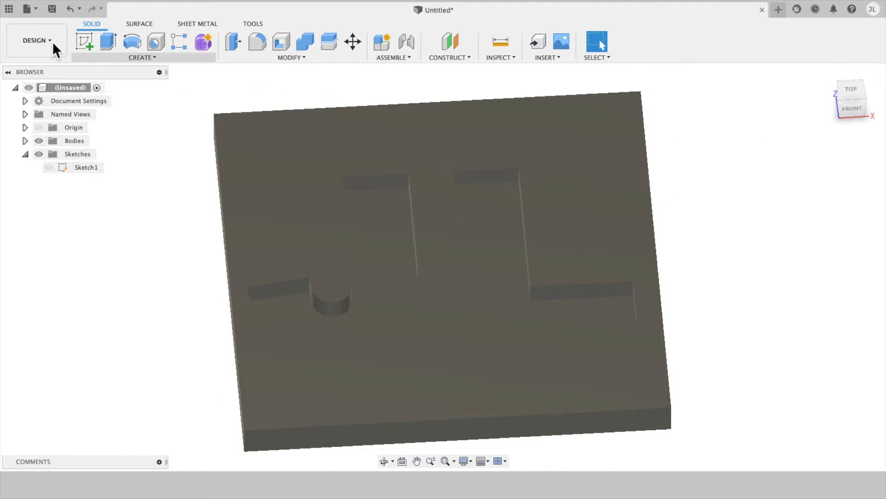
click(51, 40)
click(51, 166)
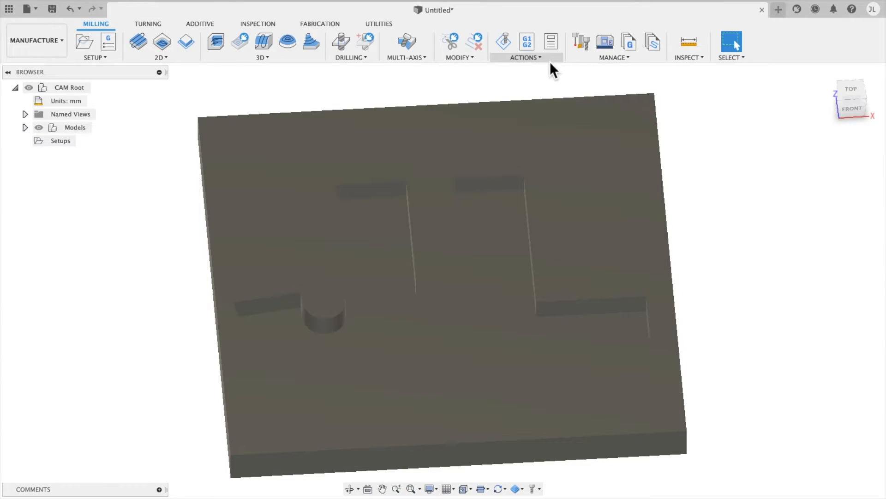
Search the Fusion 360 post library for stepcraft post processors and close the library
click(591, 55)
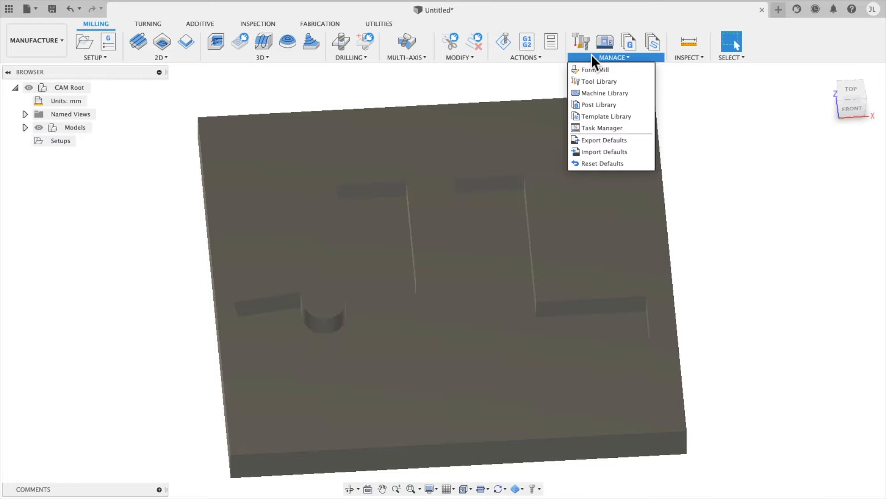
click(603, 105)
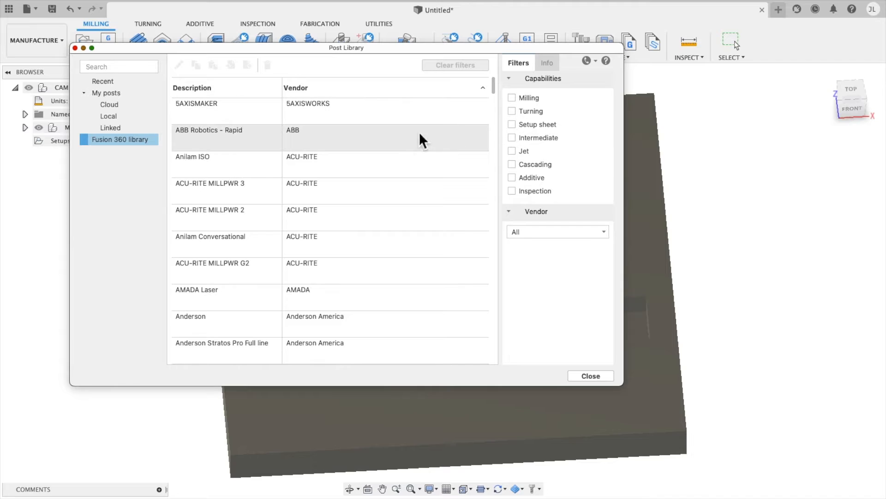
click(113, 140)
click(130, 68)
text(stepcra)
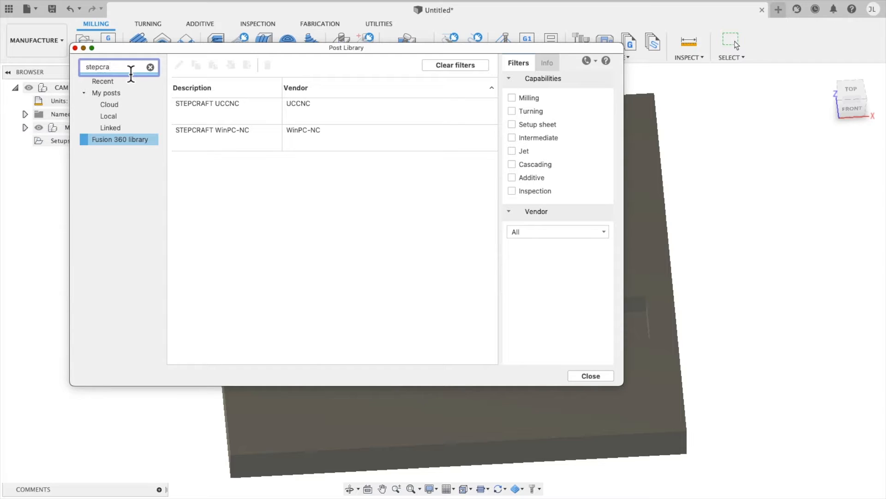
text(ft)
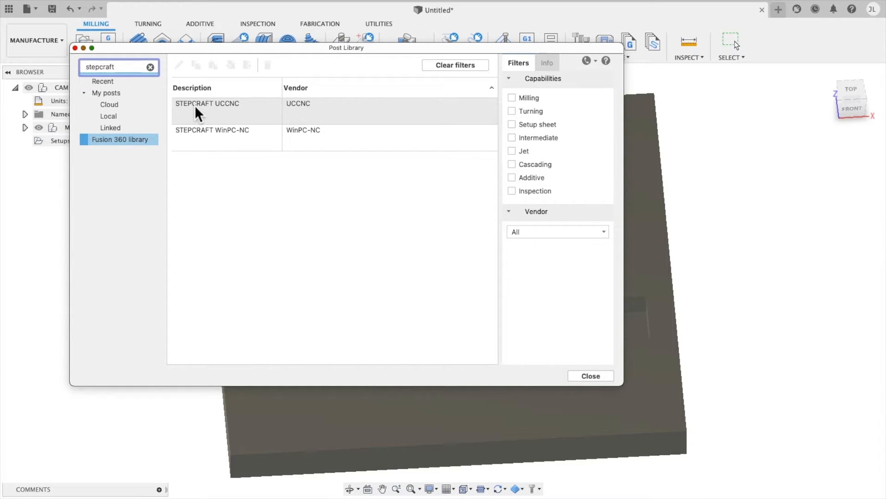
click(607, 380)
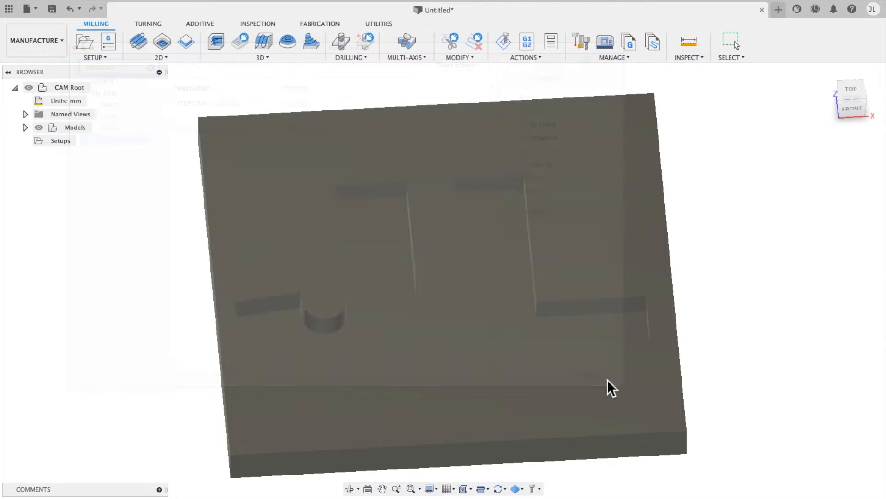
Create a new milling setup for the plate and assign the Autodesk Generic 3-axis machine to it
click(96, 59)
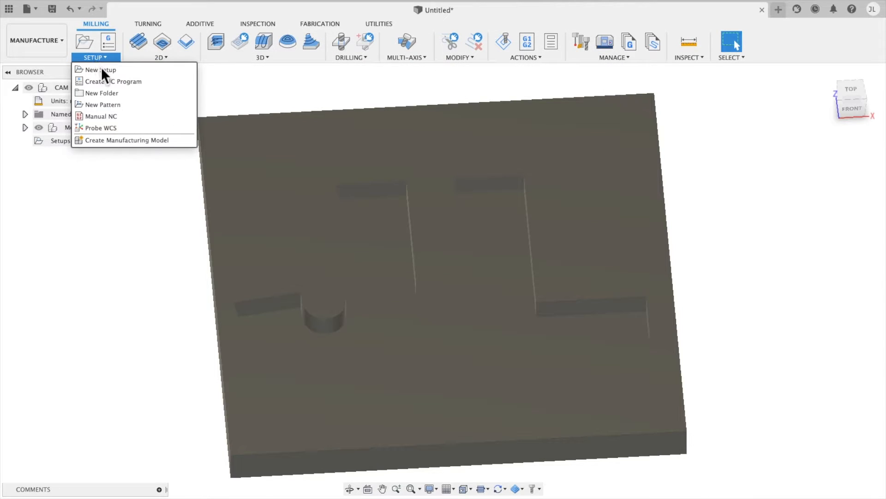
click(102, 70)
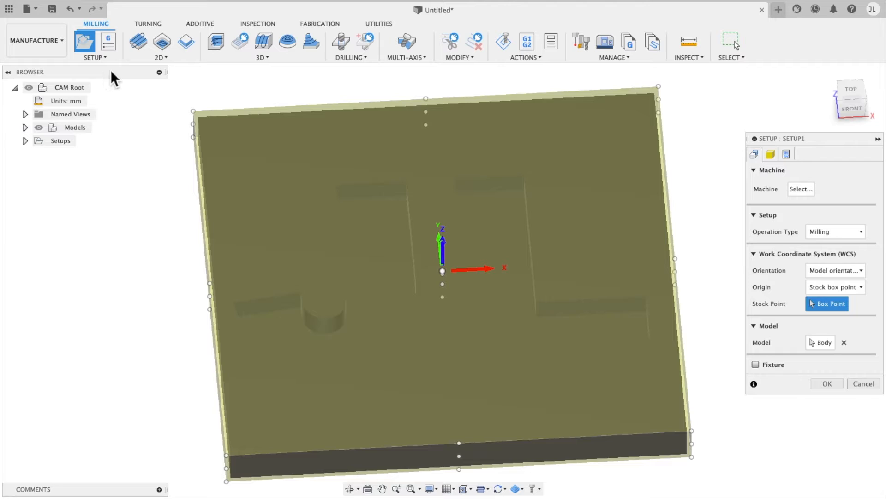
click(808, 191)
drag(353, 278, 301, 101)
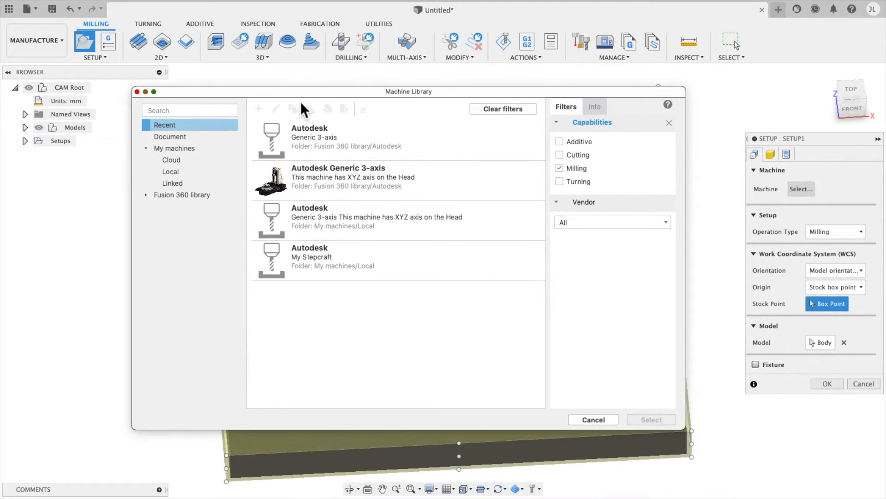
click(317, 142)
drag(317, 142, 381, 163)
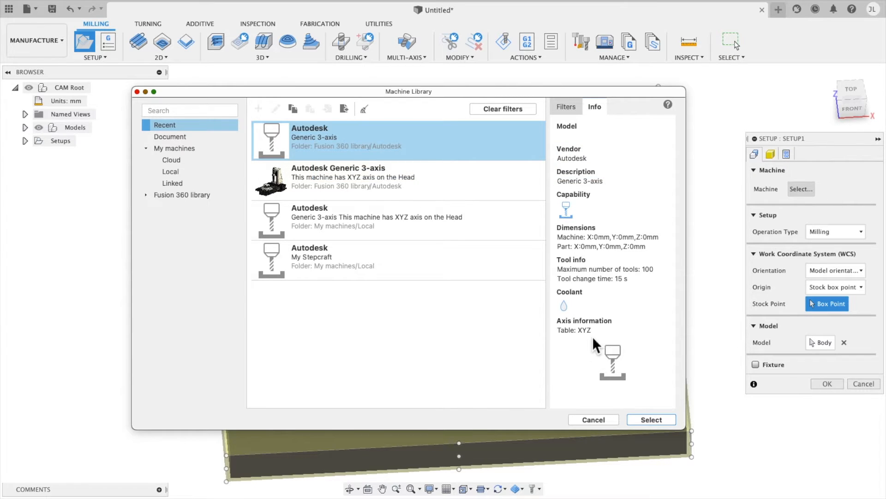
click(652, 420)
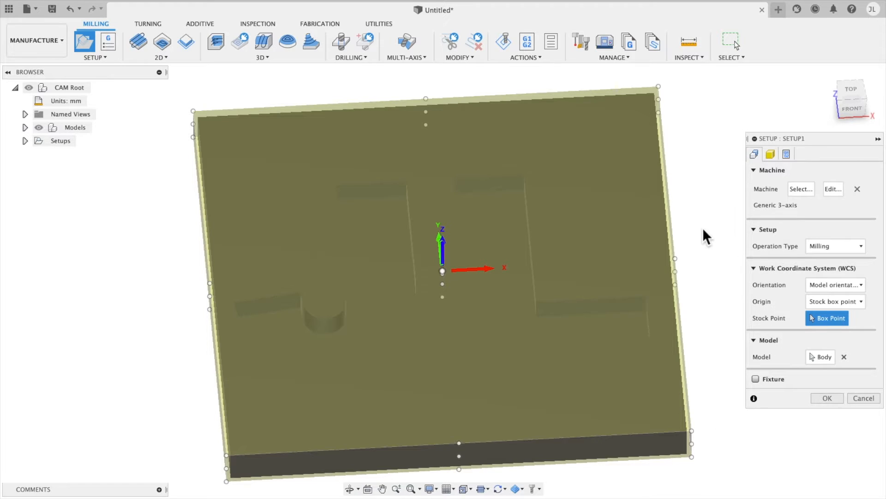
Set the home position of the machine's Z linear axis to -10 mm and accept the setup
click(834, 189)
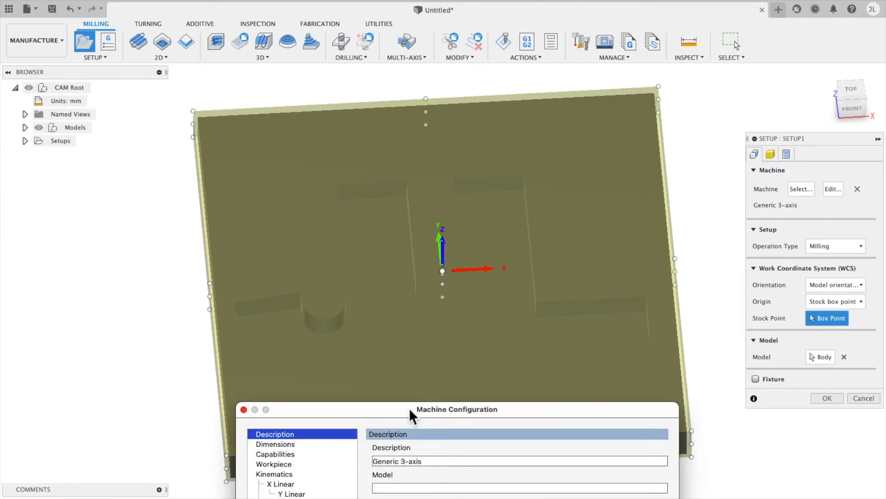
drag(411, 412, 349, 67)
click(254, 156)
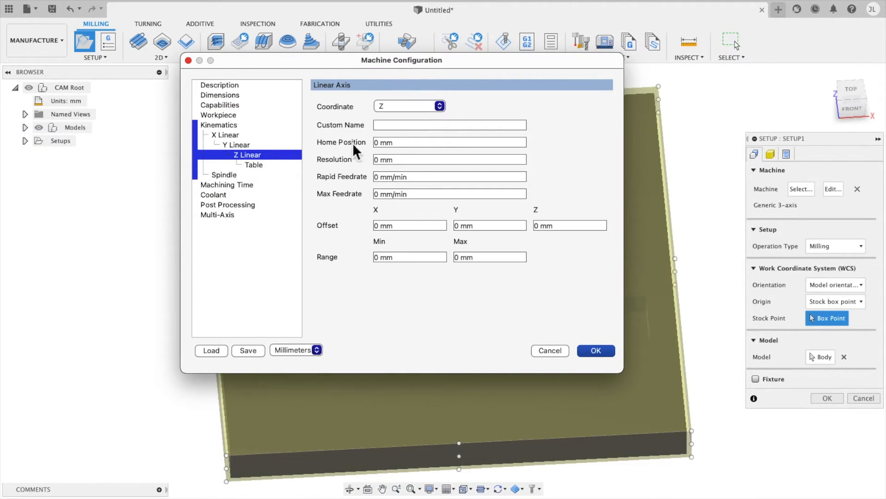
click(374, 143)
key(Delete)
text(-10)
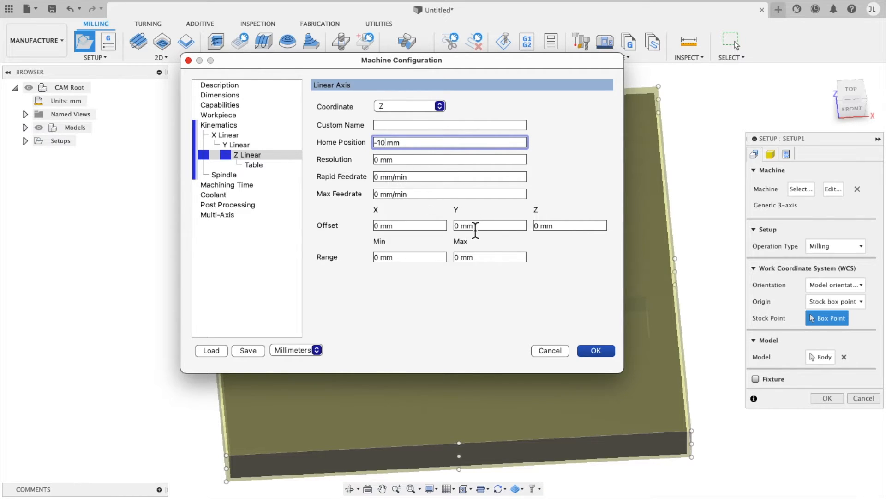
click(594, 349)
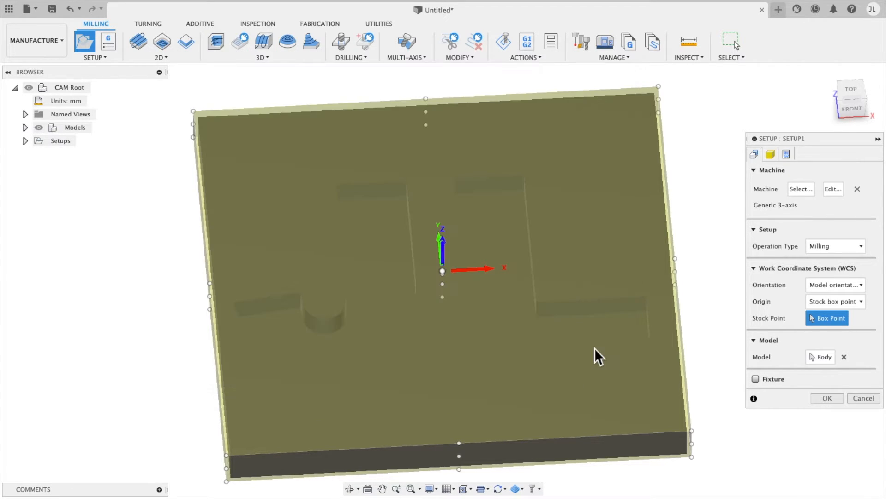
mouse_move(856, 110)
mouse_down()
mouse_move(838, 100)
mouse_move(842, 81)
mouse_move(830, 86)
mouse_up()
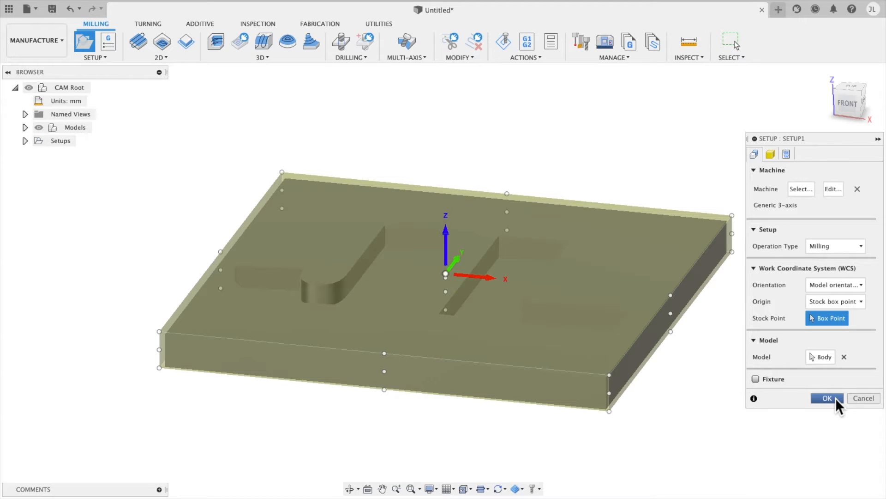
click(826, 398)
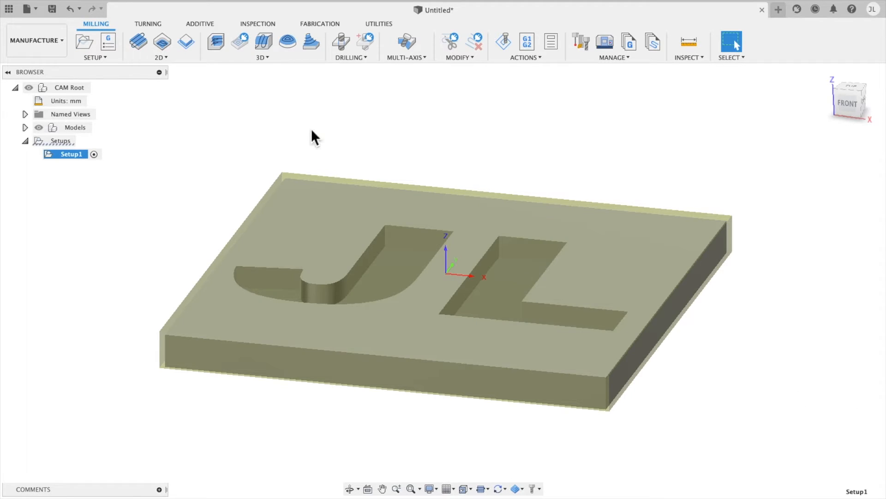
Start a 2D Pocket operation with the floors of the recessed J and L as pocket selections, and view its heights
click(165, 59)
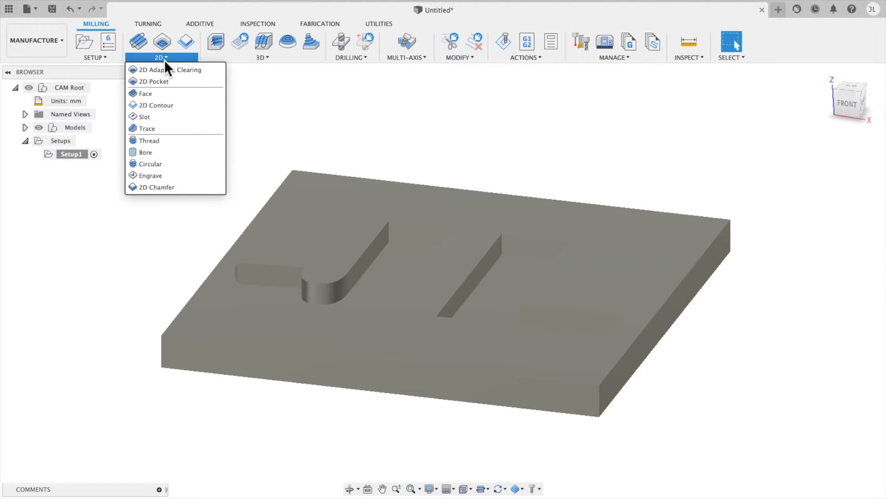
click(166, 82)
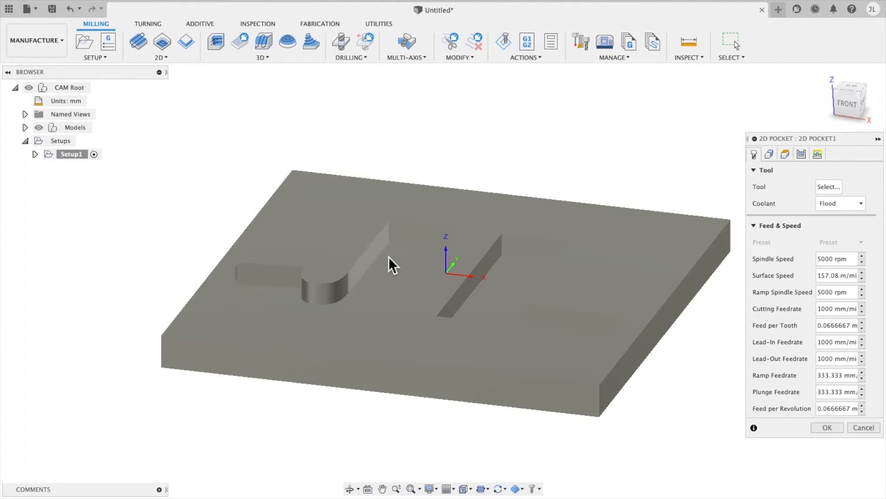
click(390, 265)
click(507, 292)
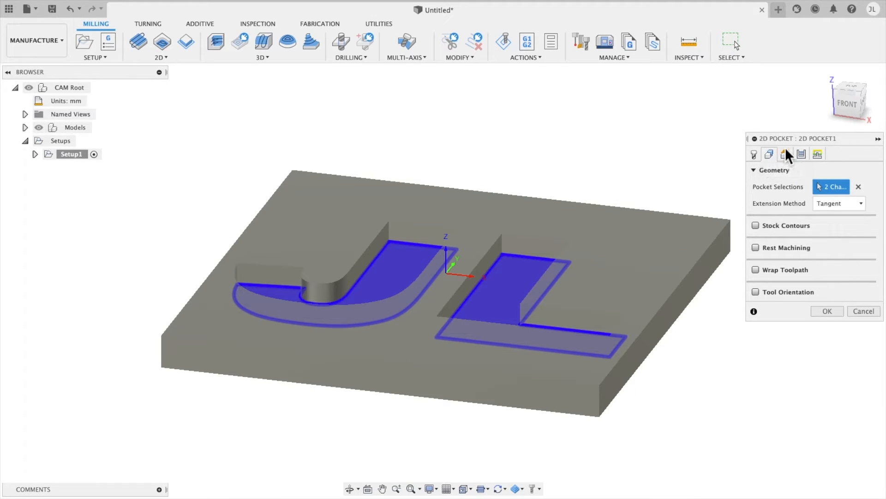
click(786, 156)
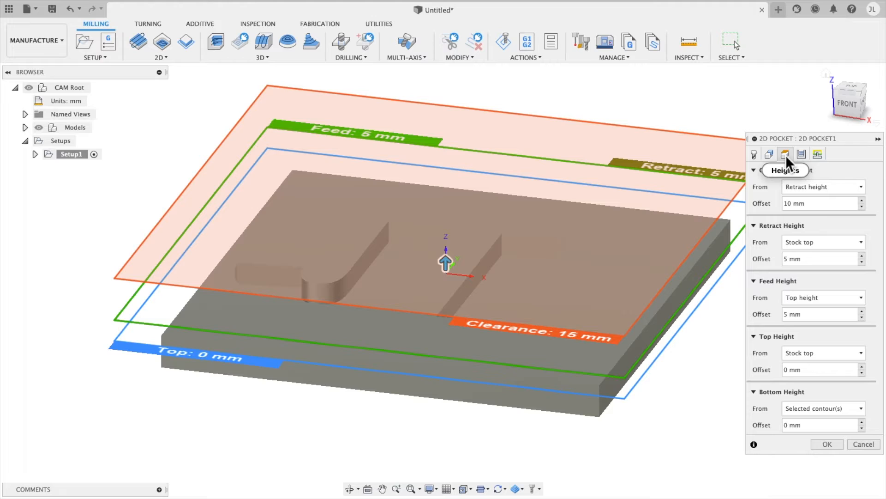
Assign the 1/8" Flat Endmill from the Sample Tools - Inch library as the 2D Pocket operation's tool
click(754, 154)
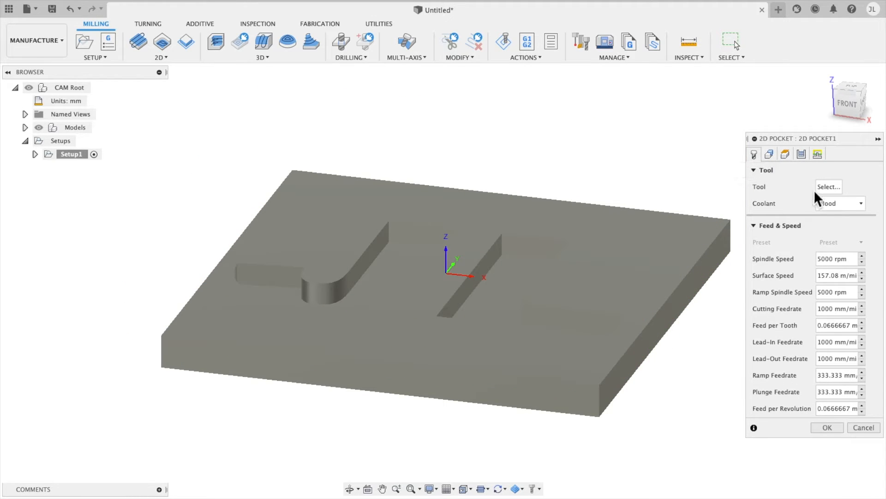
click(826, 186)
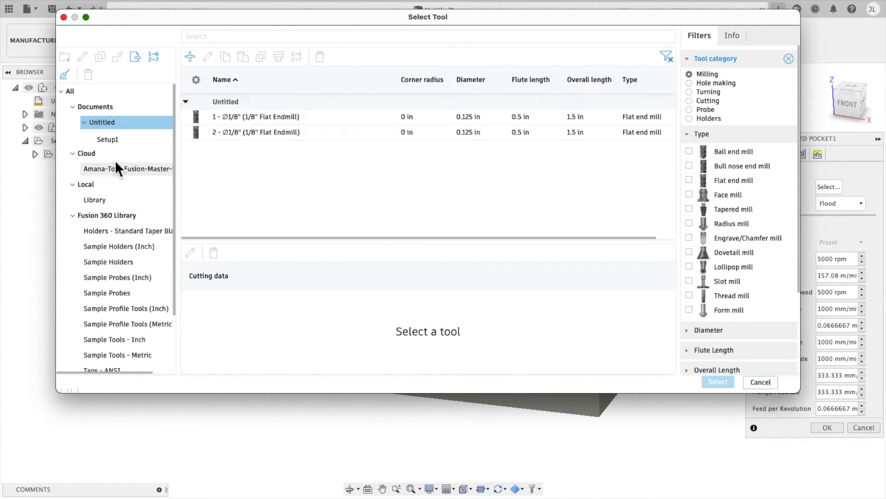
click(137, 339)
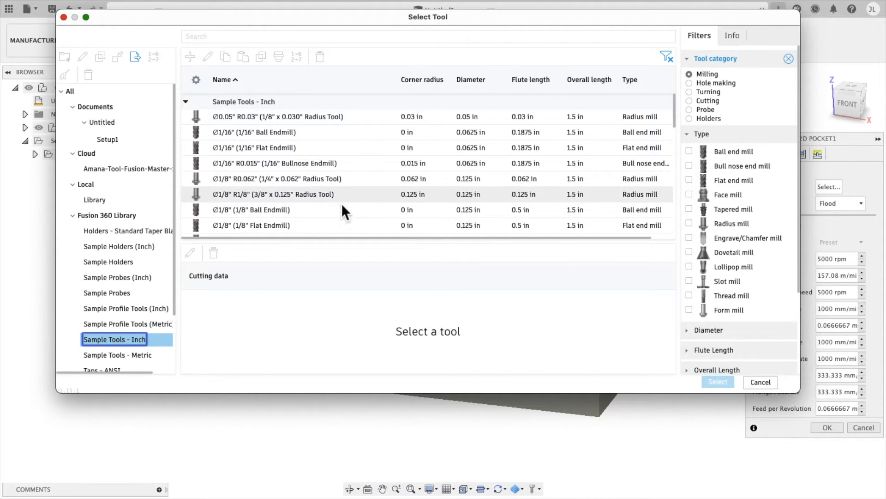
scroll(354, 215, down, 3)
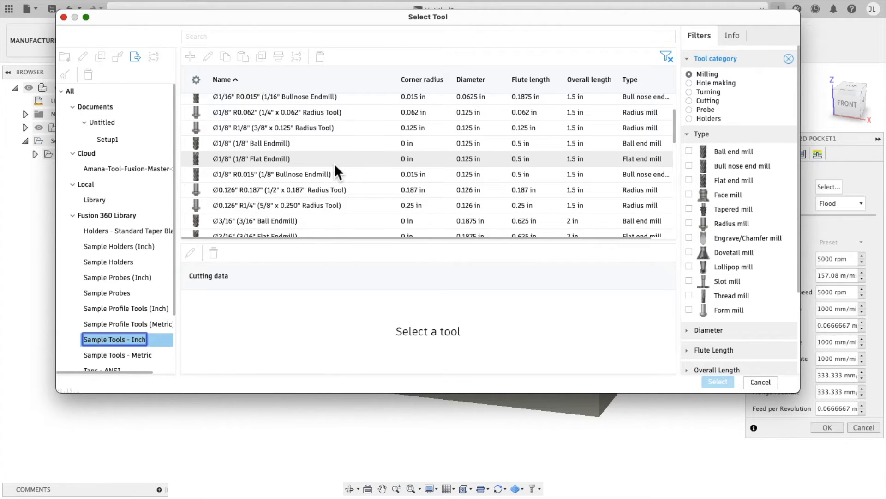
key(Tab)
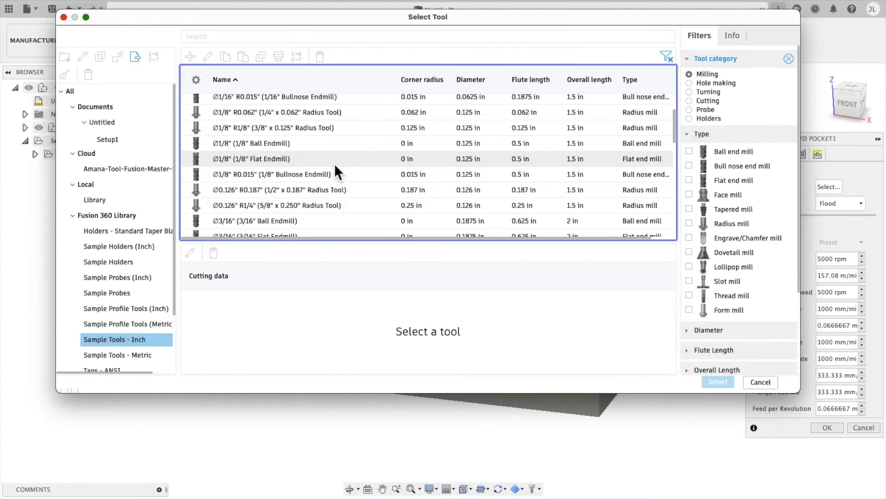
click(335, 162)
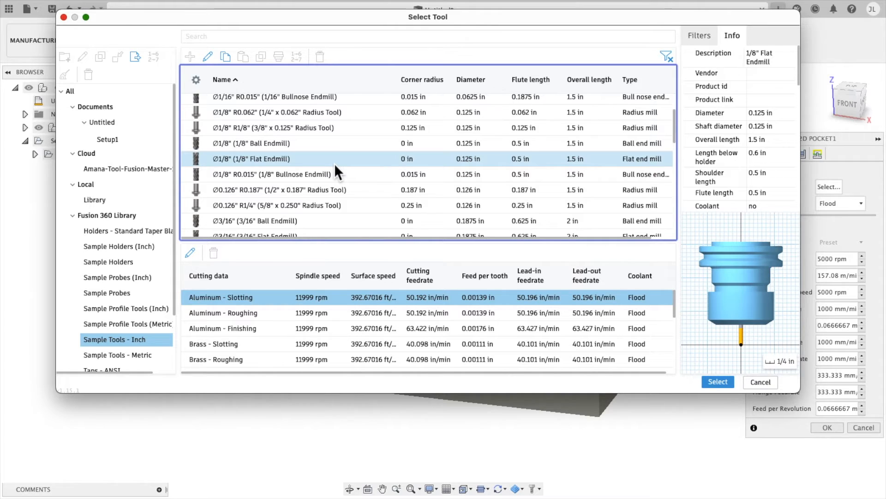
click(738, 387)
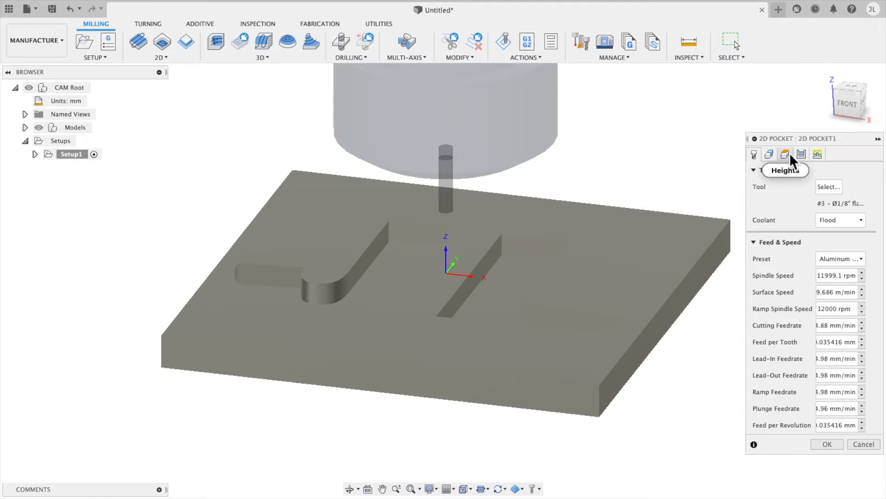
Enable multiple depths for the pocket with a maximum roughing stepdown of 1 mm and accept the operation to generate the toolpath
click(771, 158)
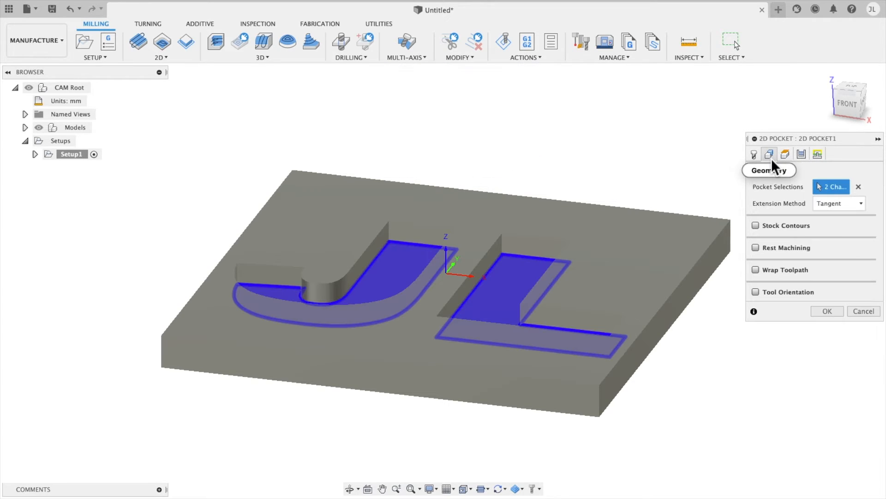
click(799, 153)
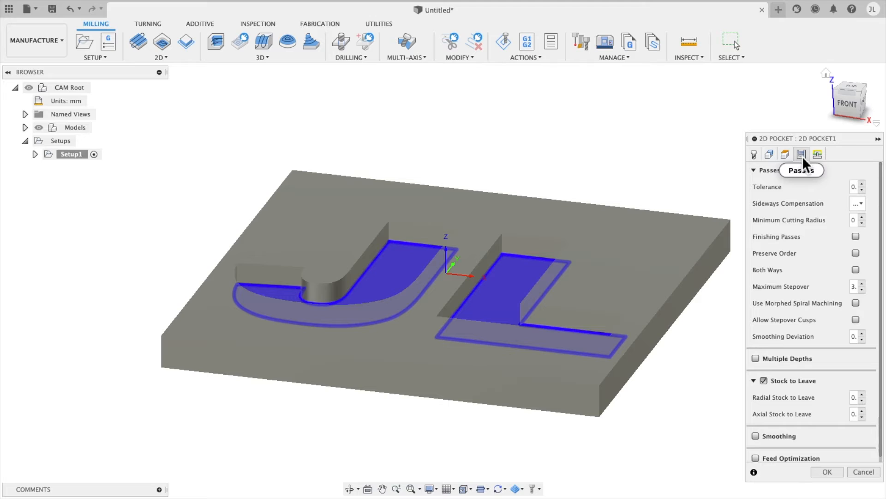
drag(810, 137, 733, 99)
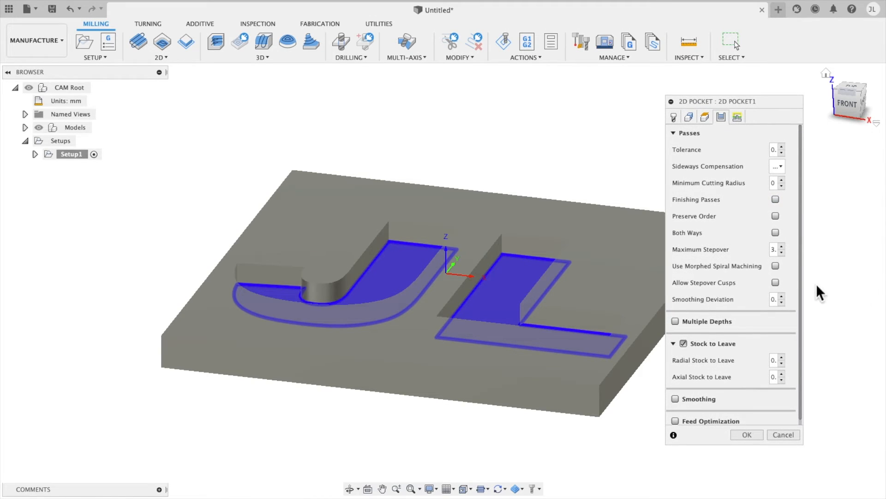
drag(804, 445, 862, 447)
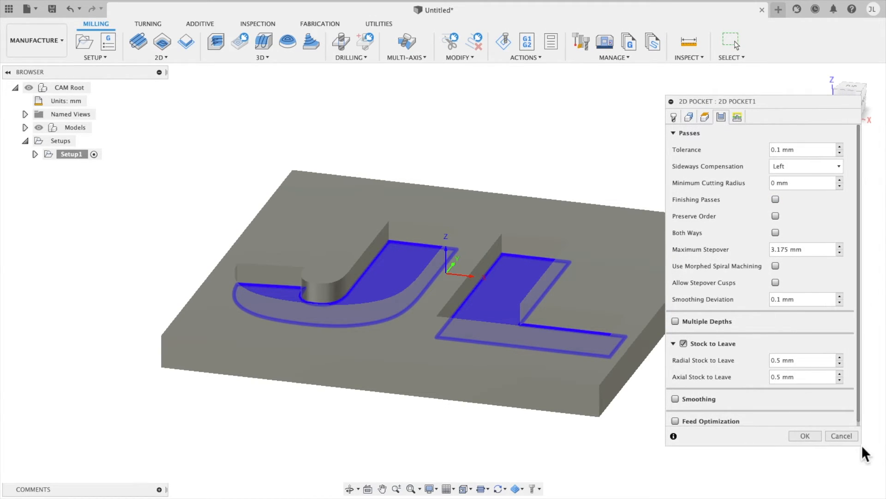
click(676, 321)
double_click(796, 338)
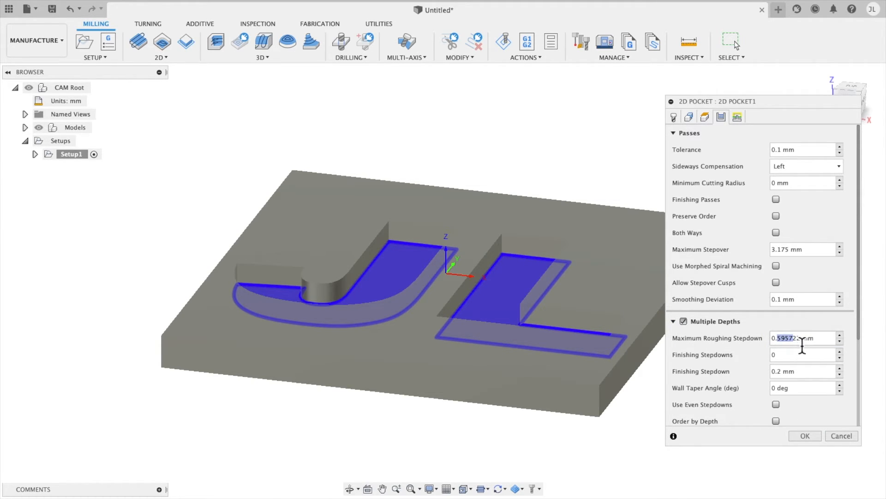
drag(803, 341, 772, 343)
text(1)
key(Tab)
scroll(758, 364, down, 3)
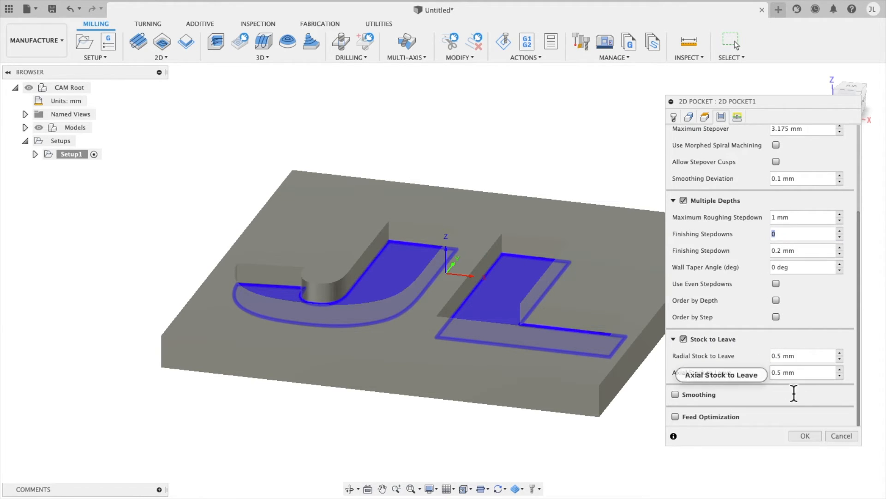
click(808, 435)
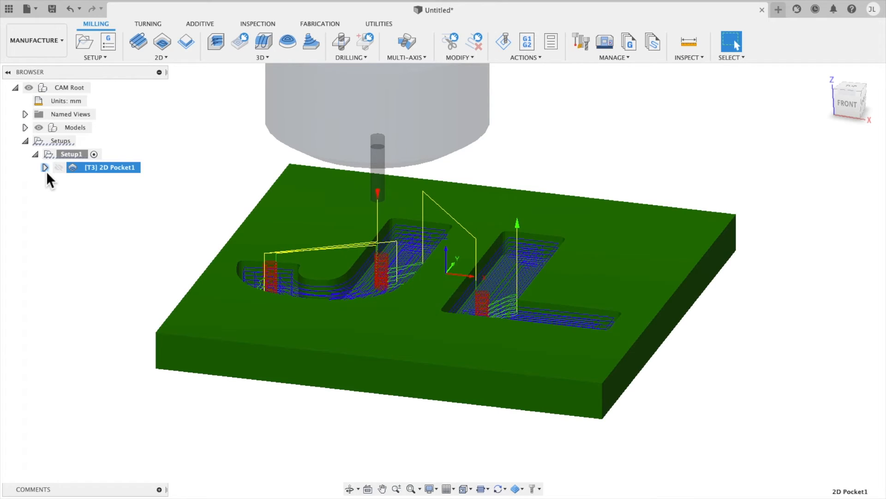
Simulate the 2D pocket toolpath on the stock through to its end and close the simulation
click(46, 169)
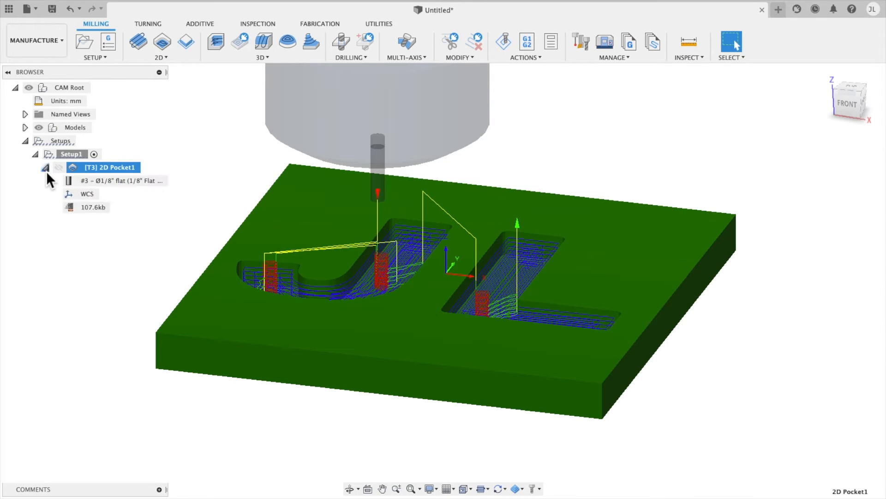
right_click(107, 170)
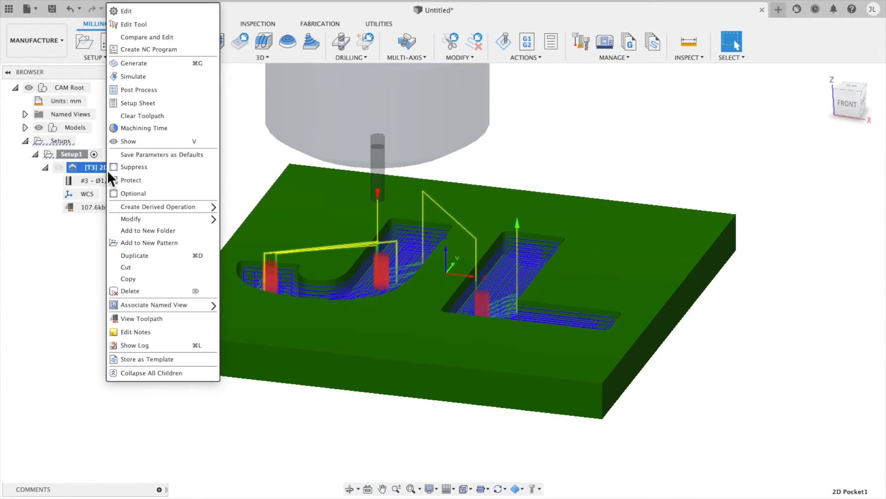
click(143, 115)
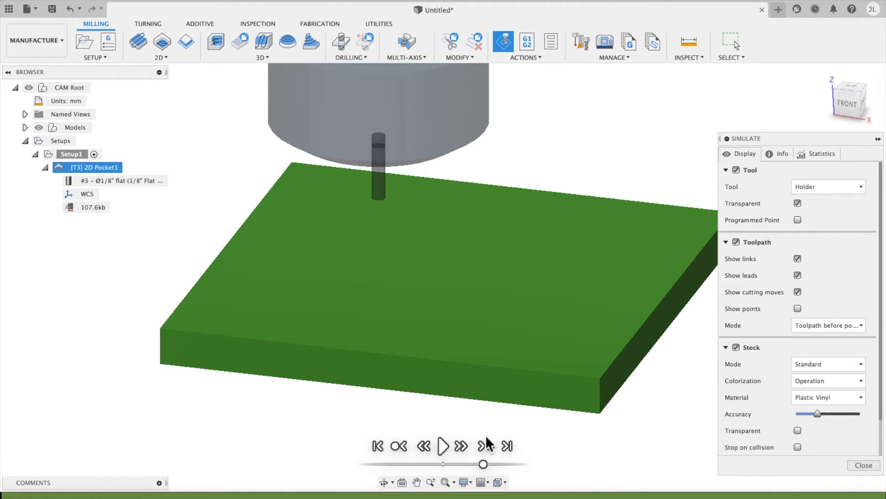
click(446, 447)
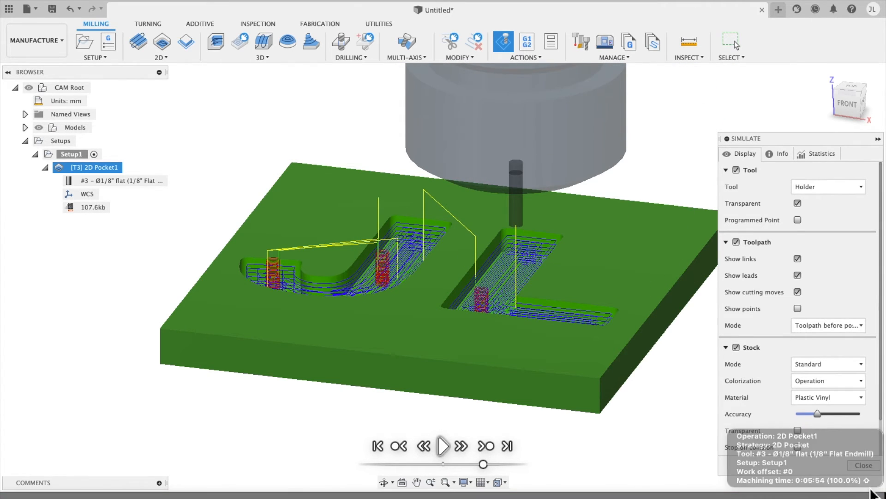
click(864, 465)
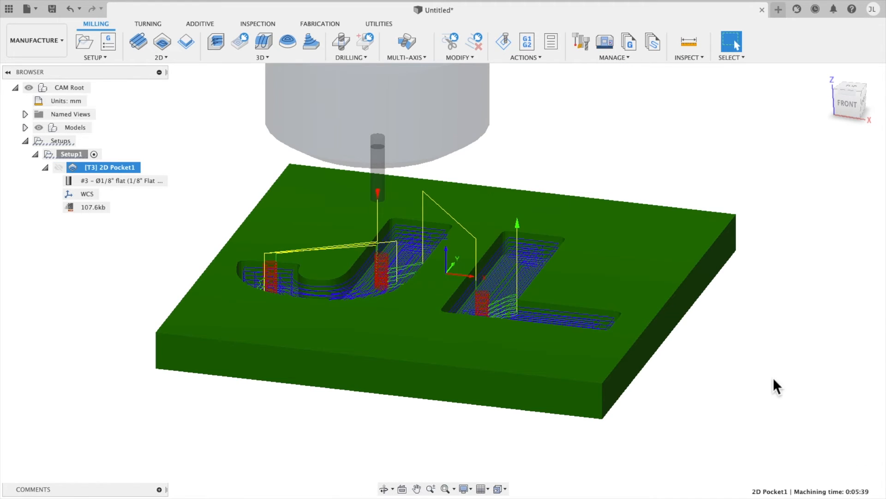
Post-process the 2D pocket operation with the STEPCRAFT UCCNC post processor and save the code as 1001.nc over the existing file
click(528, 60)
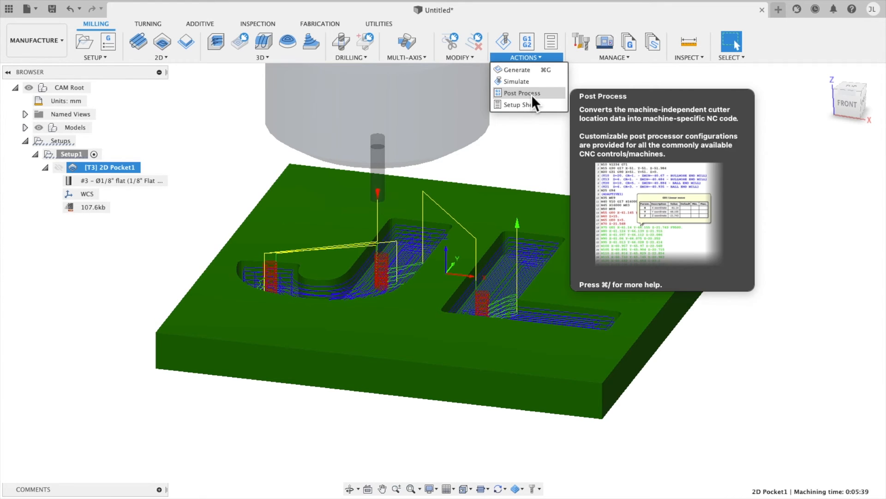
click(531, 94)
drag(771, 137, 694, 126)
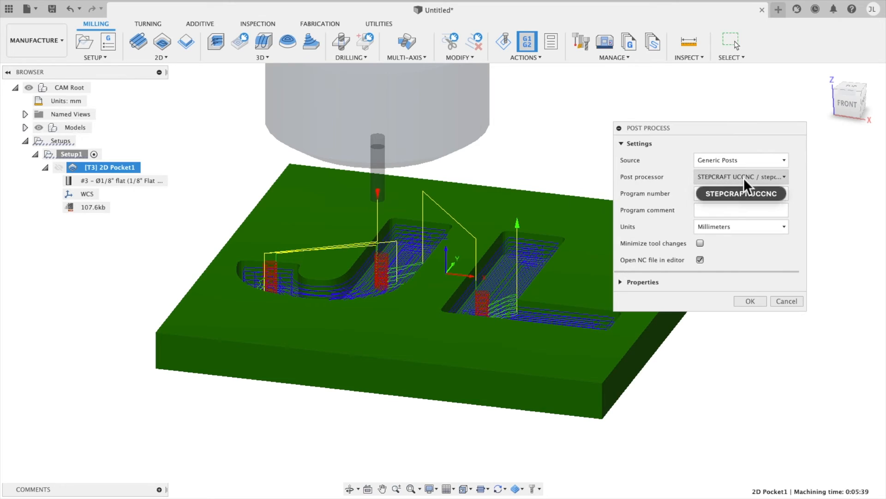
click(761, 301)
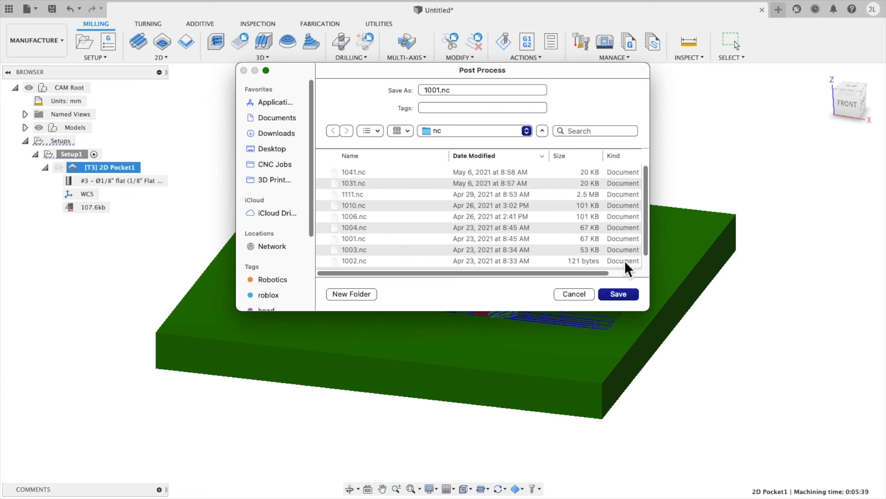
click(631, 295)
click(486, 236)
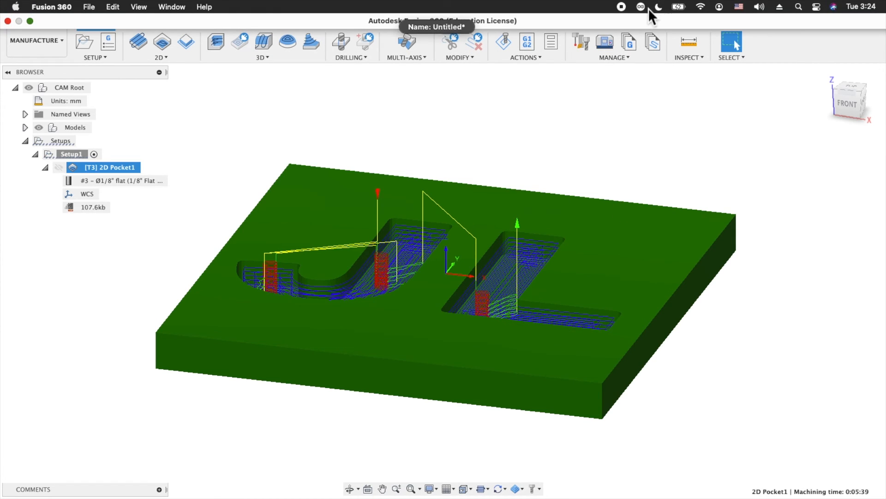
click(622, 7)
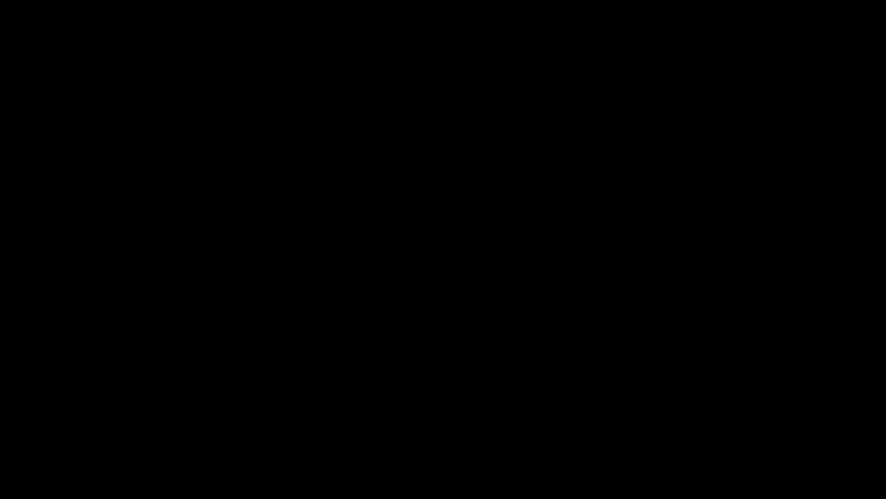